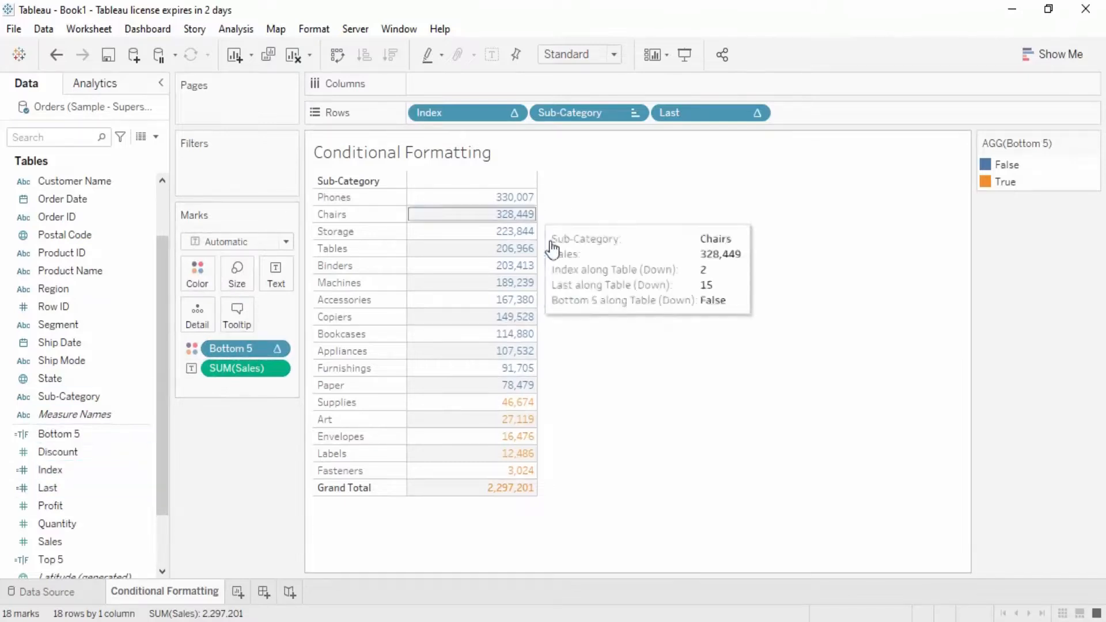
Color the sales figures in the sub-category table by the Top 5 field
{"action": "left_click_drag", "start_coordinate": [50, 565], "coordinate": [198, 272]}
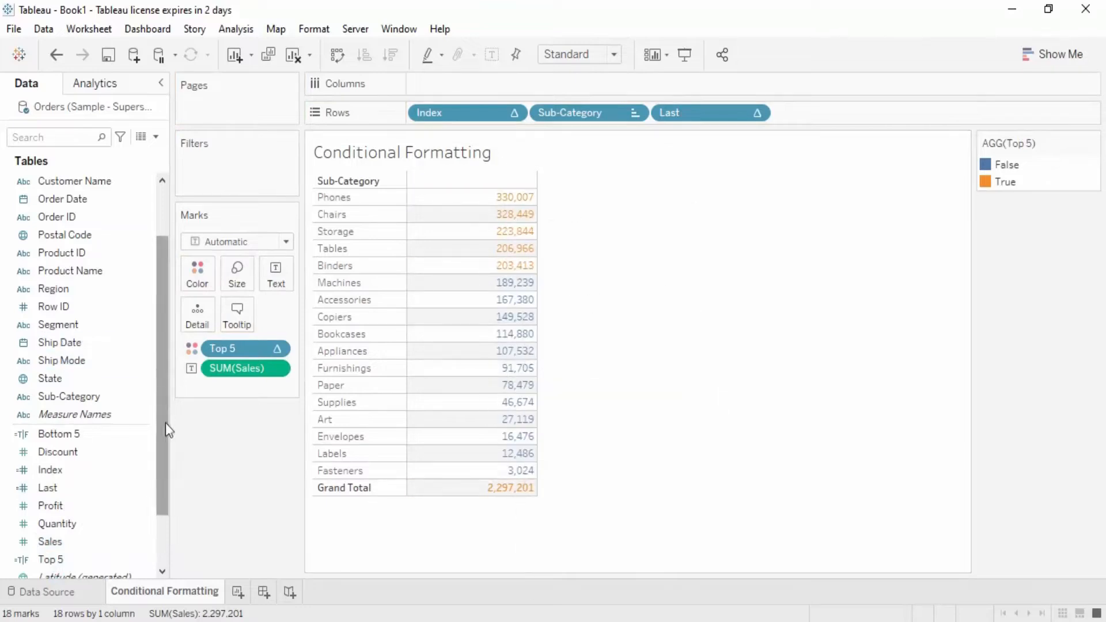
Create a calculated field based on Last and name it Top or Bottom 5, keeping the table visible beside the editor
{"action": "left_click_drag", "start_coordinate": [163, 461], "coordinate": [170, 521]}
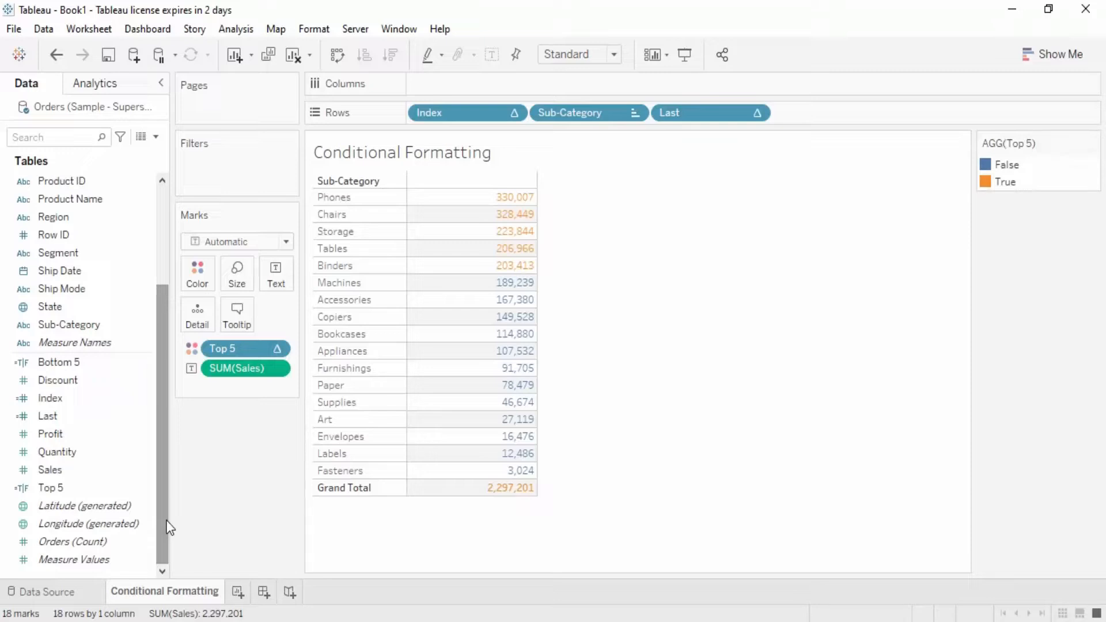
{"action": "right_click", "coordinate": [65, 418]}
{"action": "mouse_move", "coordinate": [104, 233]}
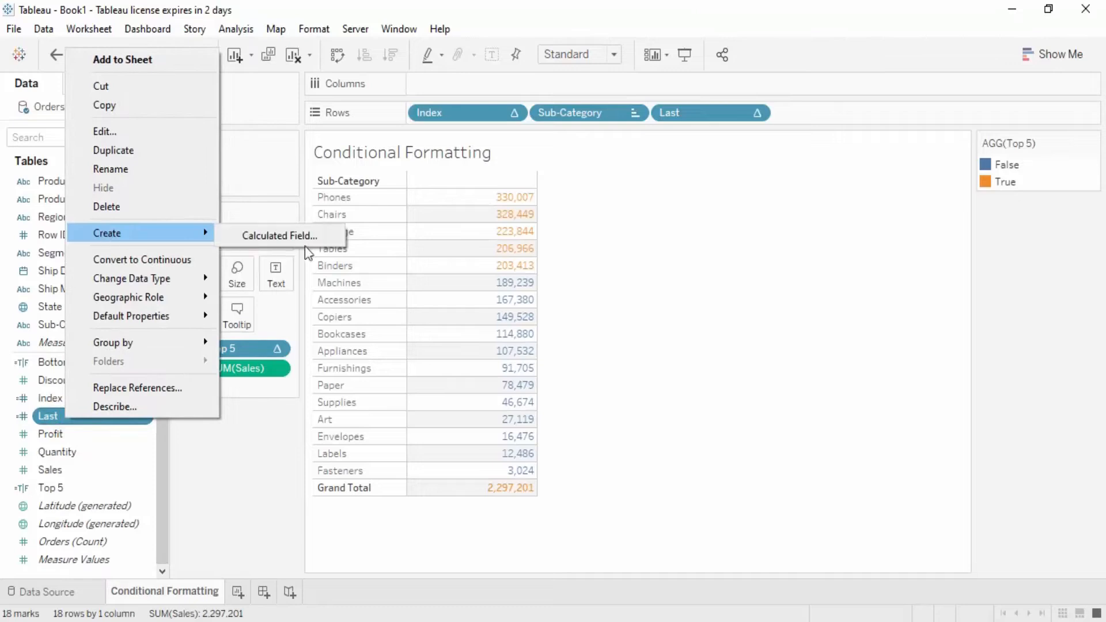
{"action": "left_click", "coordinate": [280, 236]}
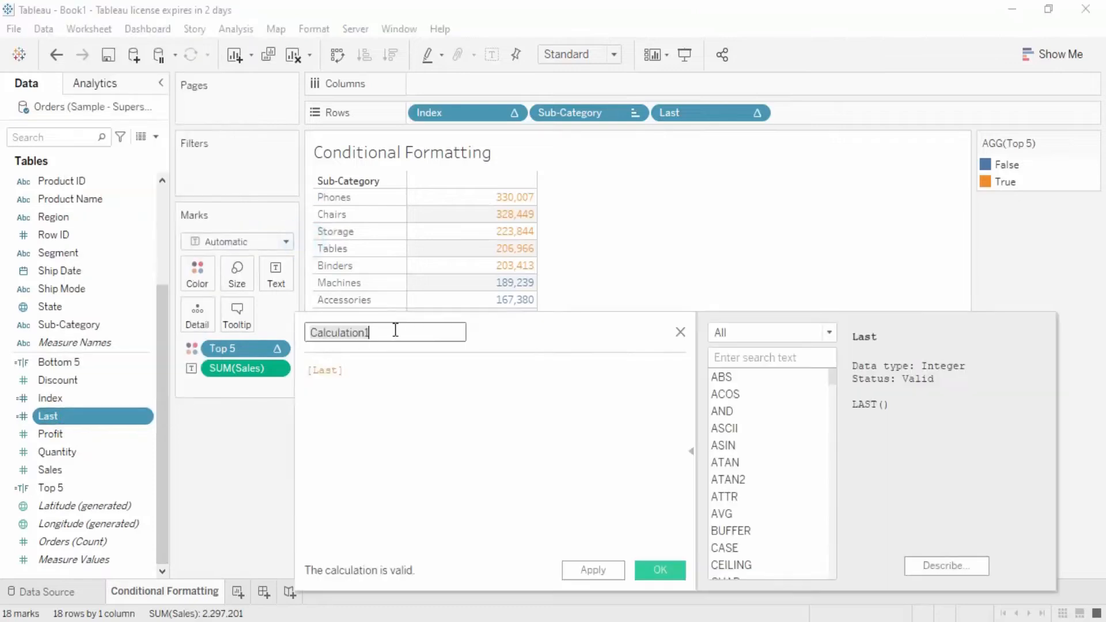
{"action": "type", "text": "Top "}
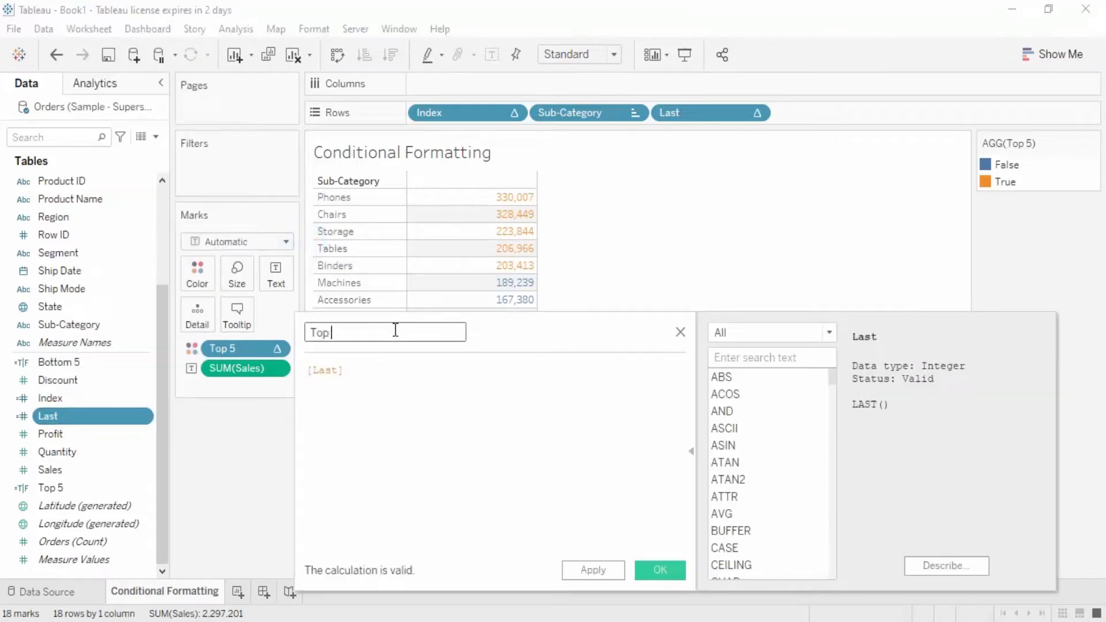
{"action": "type", "text": "or Bottom 5"}
{"action": "left_click", "coordinate": [390, 366]}
{"action": "left_click_drag", "start_coordinate": [539, 321], "coordinate": [748, 236]}
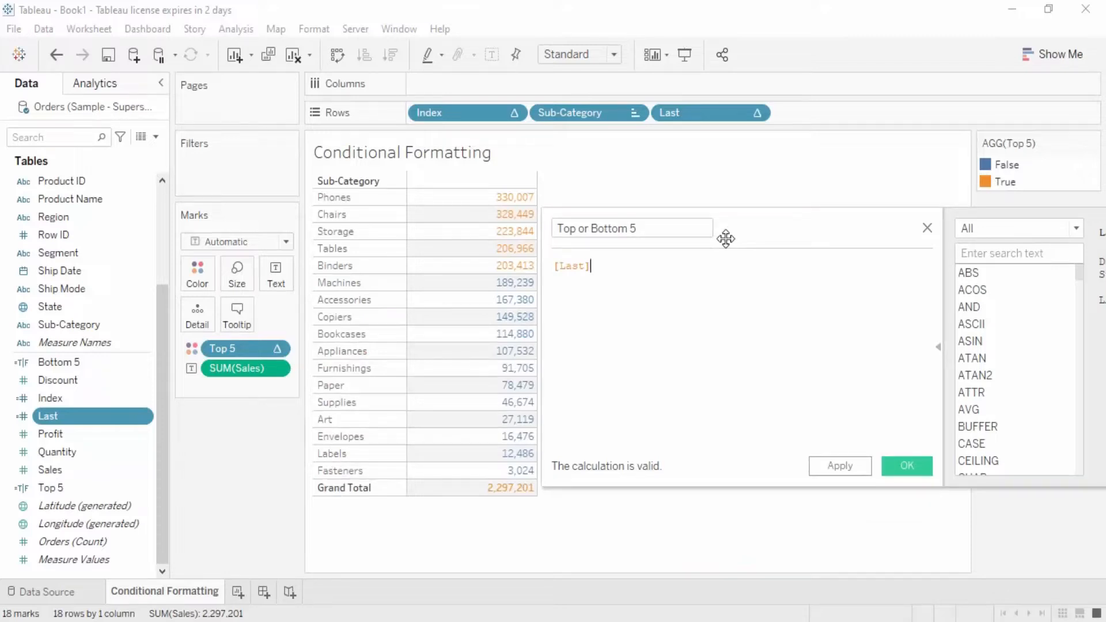
Replace the calculation's formula with [Index] <=5 or [Last] <=4 and save the field
{"action": "key", "text": "shift"}
{"action": "key", "text": "BackSpace"}
{"action": "key", "text": "BackSpace"}
{"action": "key", "text": "BackSpace"}
{"action": "key", "text": "BackSpace"}
{"action": "key", "text": "BackSpace"}
{"action": "key", "text": "BackSpace"}
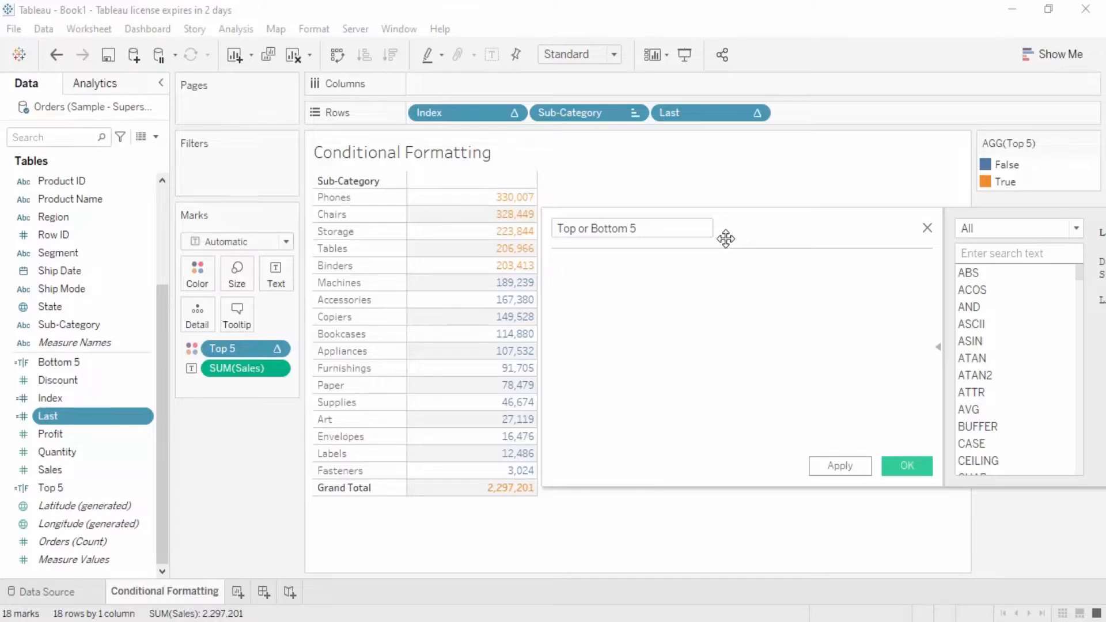
{"action": "type", "text": "[Ind"}
{"action": "key", "text": "Return"}
{"action": "type", "text": "<=5 or"}
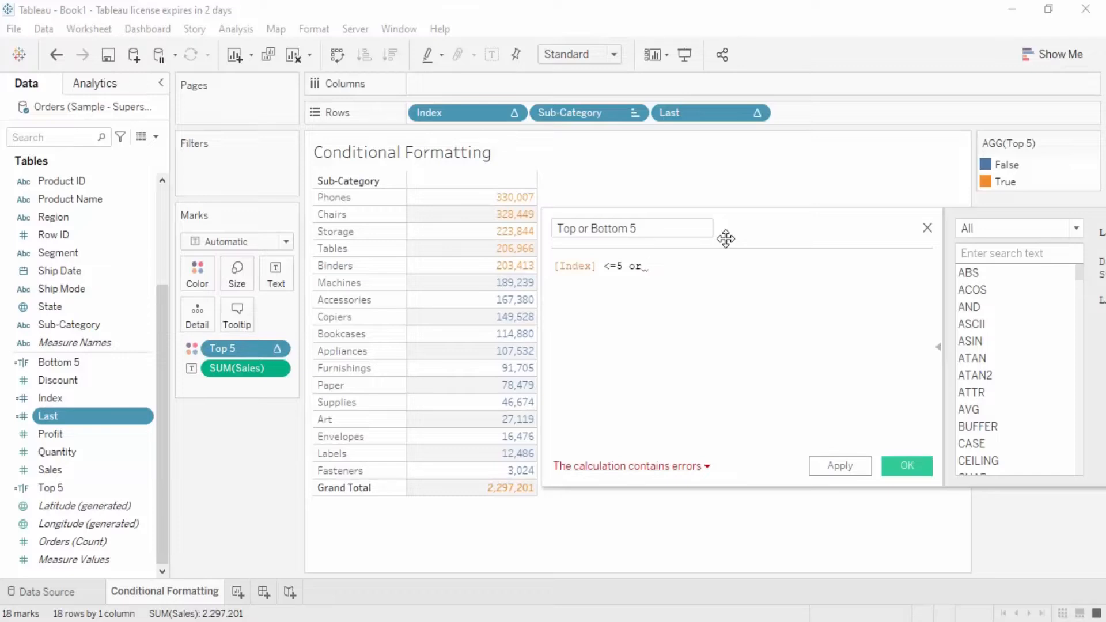
{"action": "type", "text": " [L"}
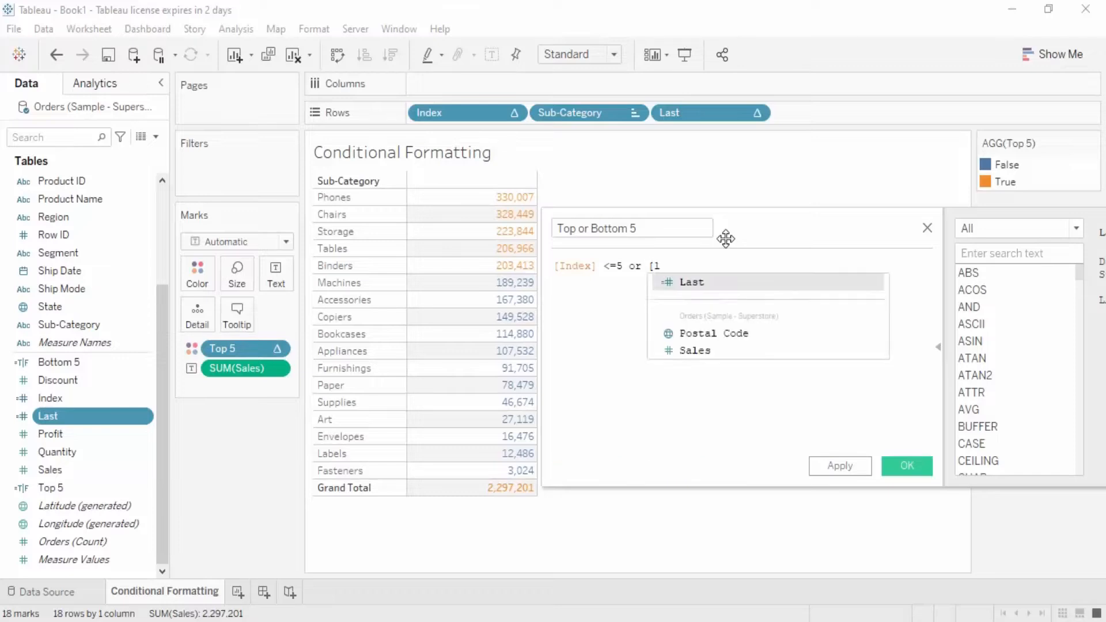
{"action": "key", "text": "Return"}
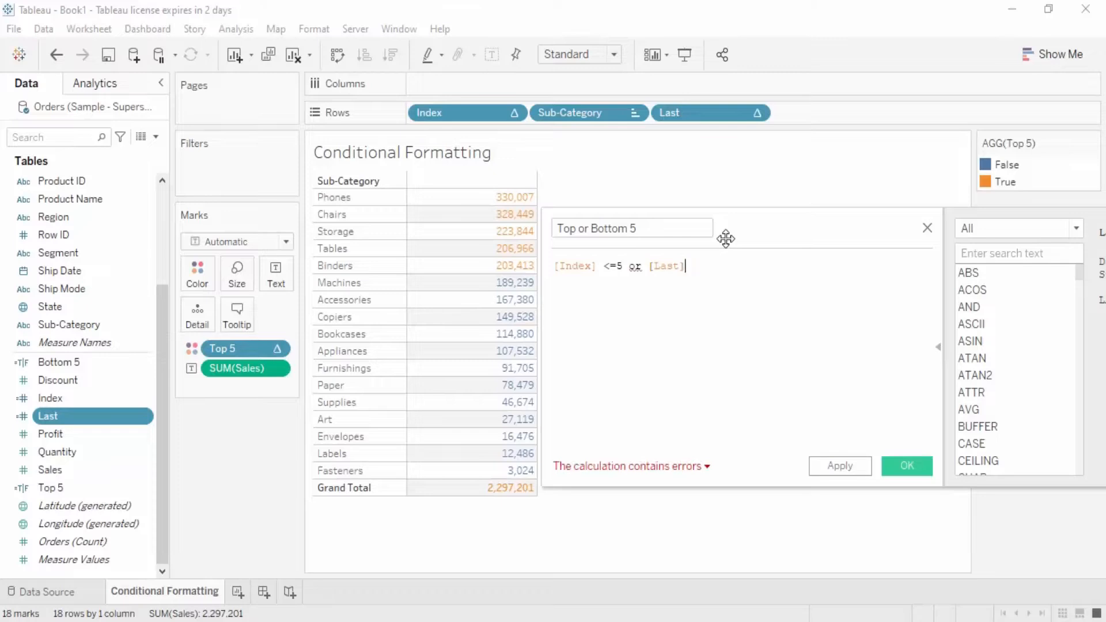
{"action": "type", "text": "<=4"}
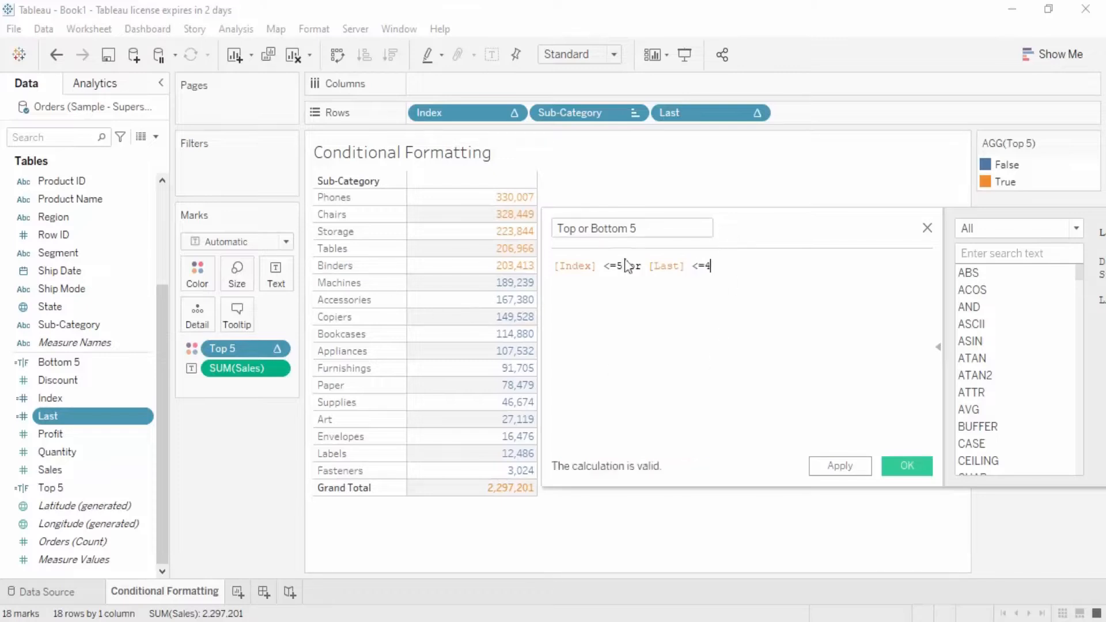
{"action": "left_click", "coordinate": [847, 464]}
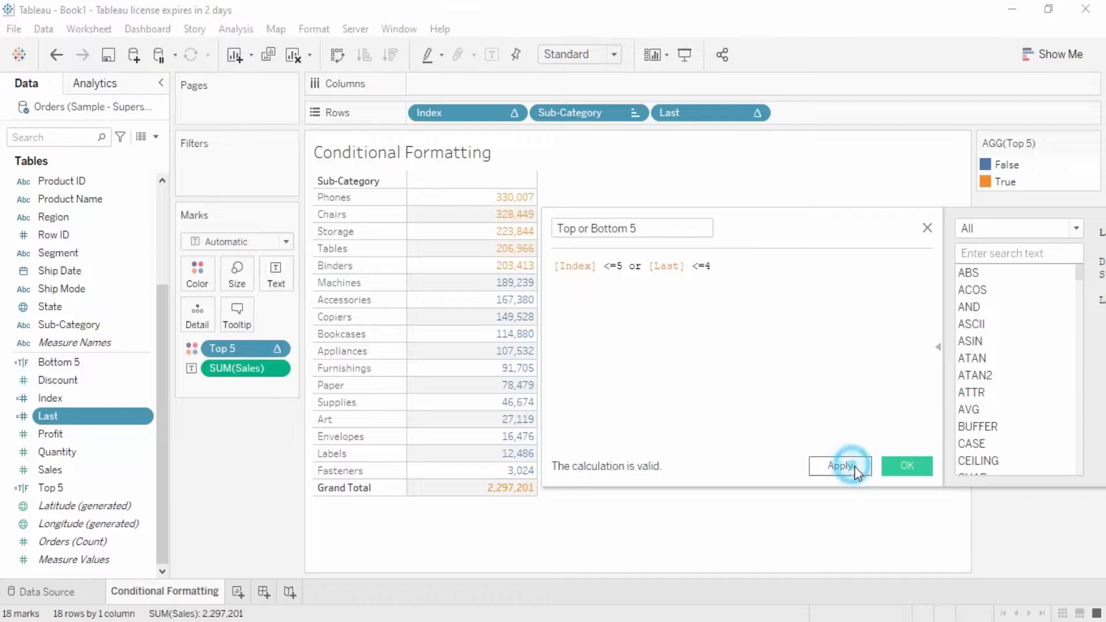
{"action": "left_click", "coordinate": [901, 470]}
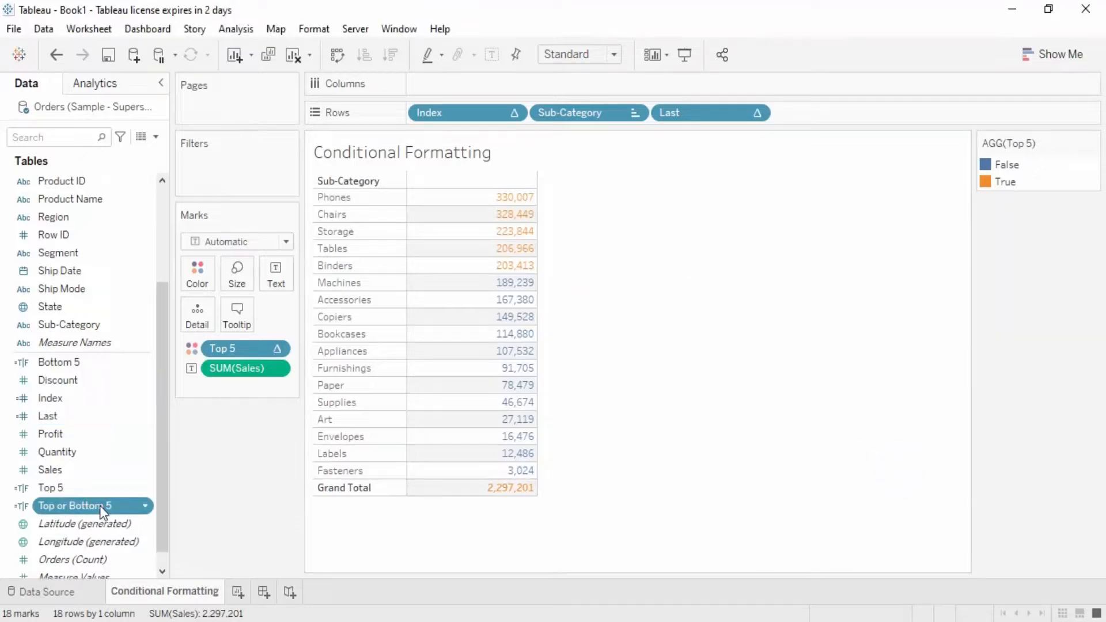
Color the sales figures by the Top or Bottom 5 field and inspect the highlighted rows
{"action": "left_click_drag", "start_coordinate": [99, 506], "coordinate": [204, 281]}
{"action": "mouse_move", "coordinate": [523, 232]}
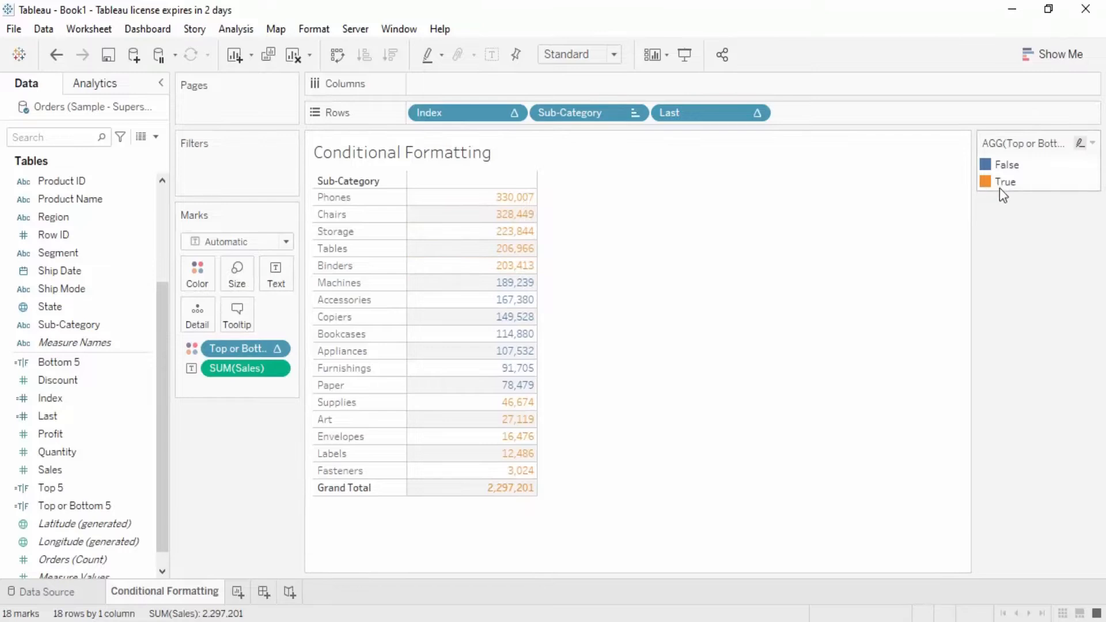
{"action": "mouse_move", "coordinate": [483, 233]}
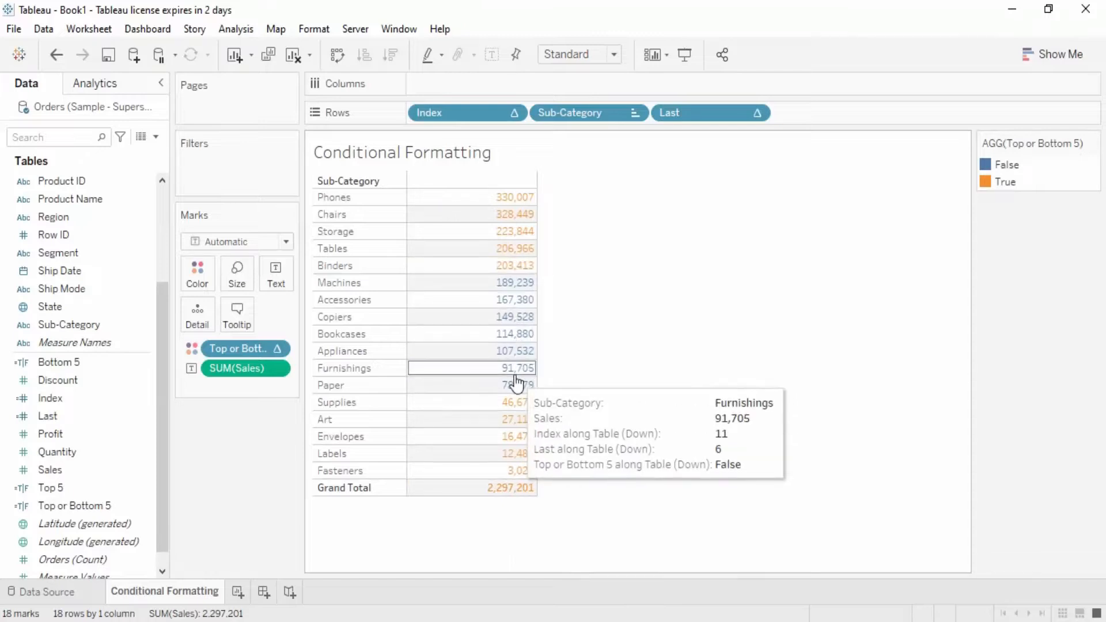
Exclude the False rows of Top or Bottom 5 from the table, and remove that filter again
{"action": "left_click", "coordinate": [1007, 166]}
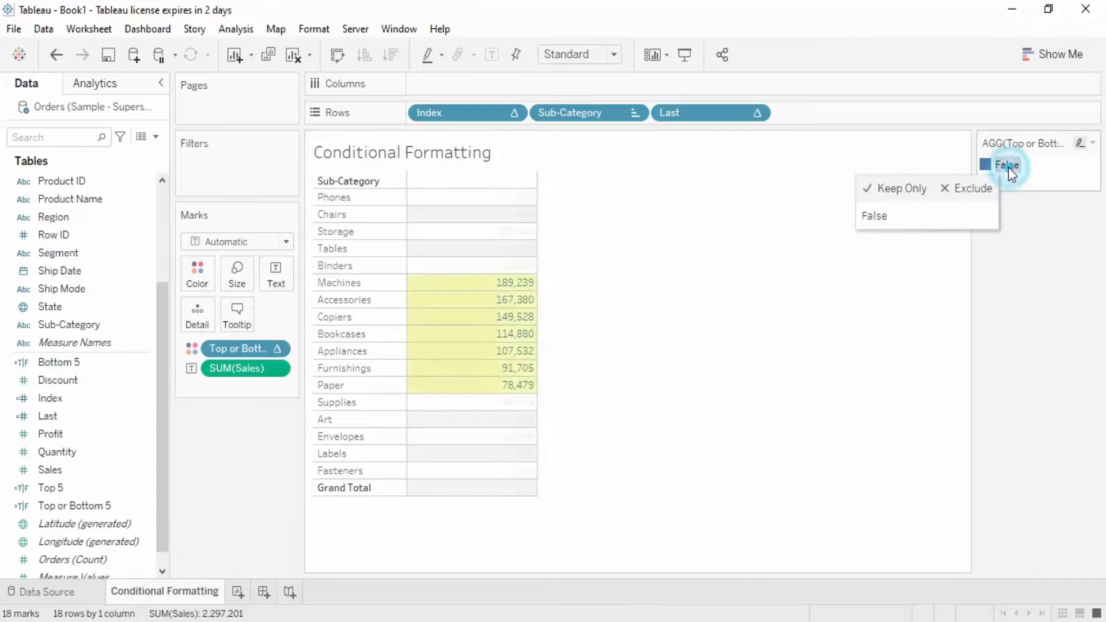
{"action": "left_click", "coordinate": [945, 189]}
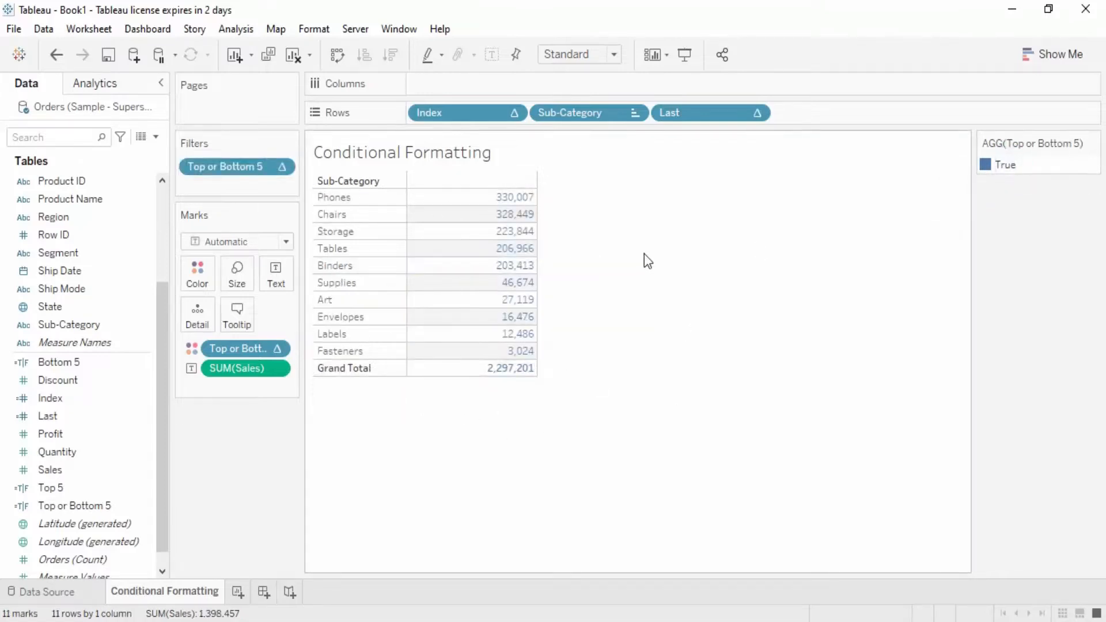
{"action": "left_click_drag", "start_coordinate": [251, 168], "coordinate": [244, 495]}
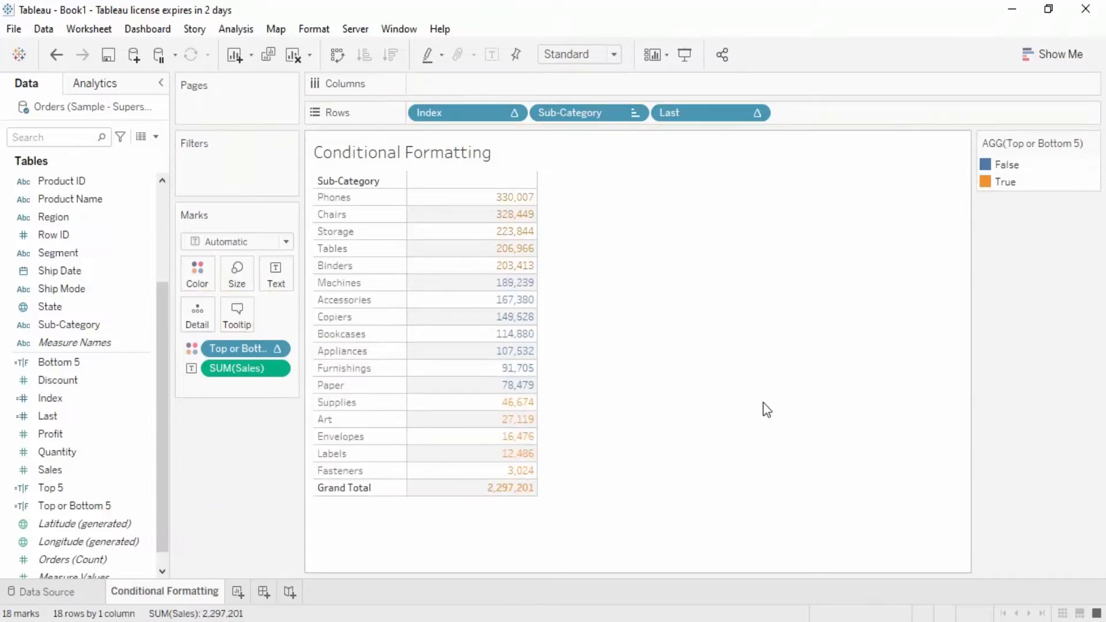
Edit the Top or Bottom 5 calculation to read [Index] <=5 and [Last] <=4, and save it
{"action": "right_click", "coordinate": [91, 500]}
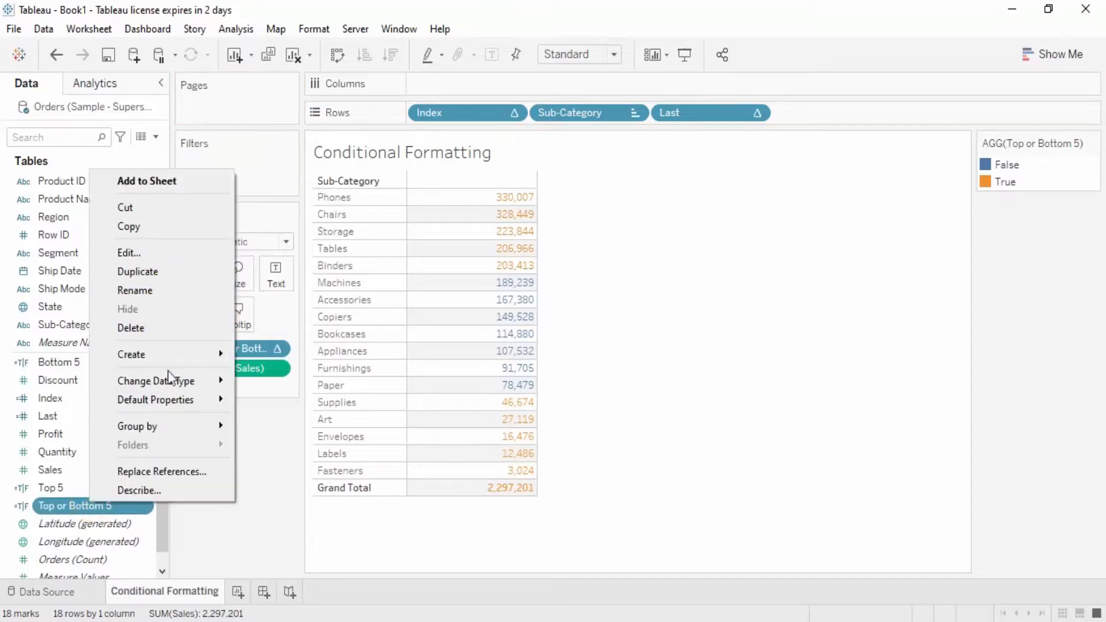
{"action": "left_click", "coordinate": [151, 252]}
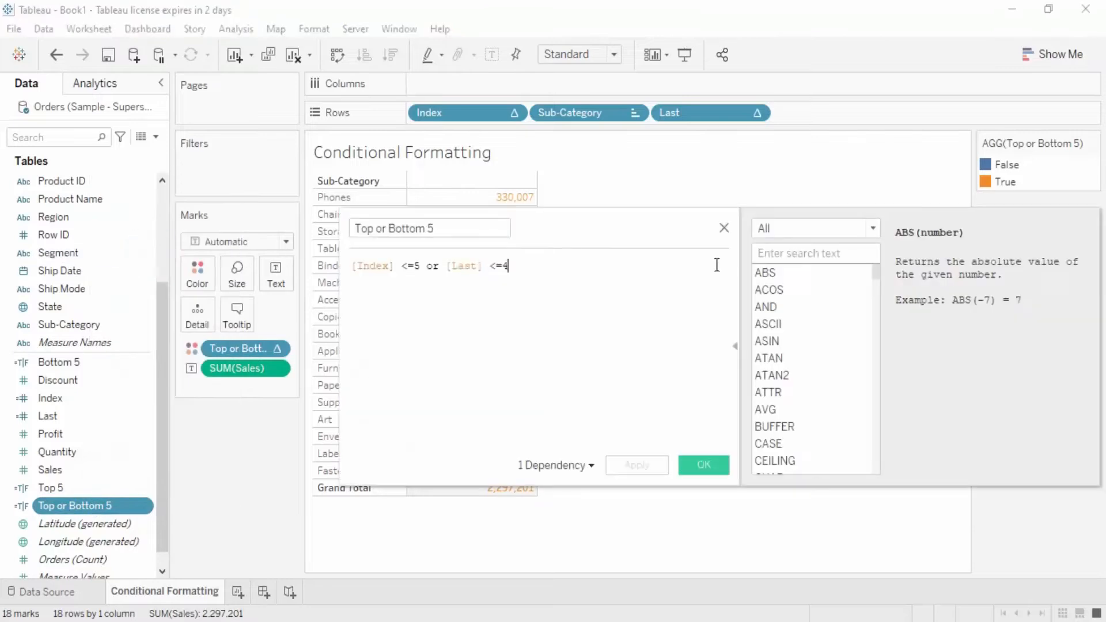
{"action": "left_click_drag", "start_coordinate": [562, 235], "coordinate": [652, 292]}
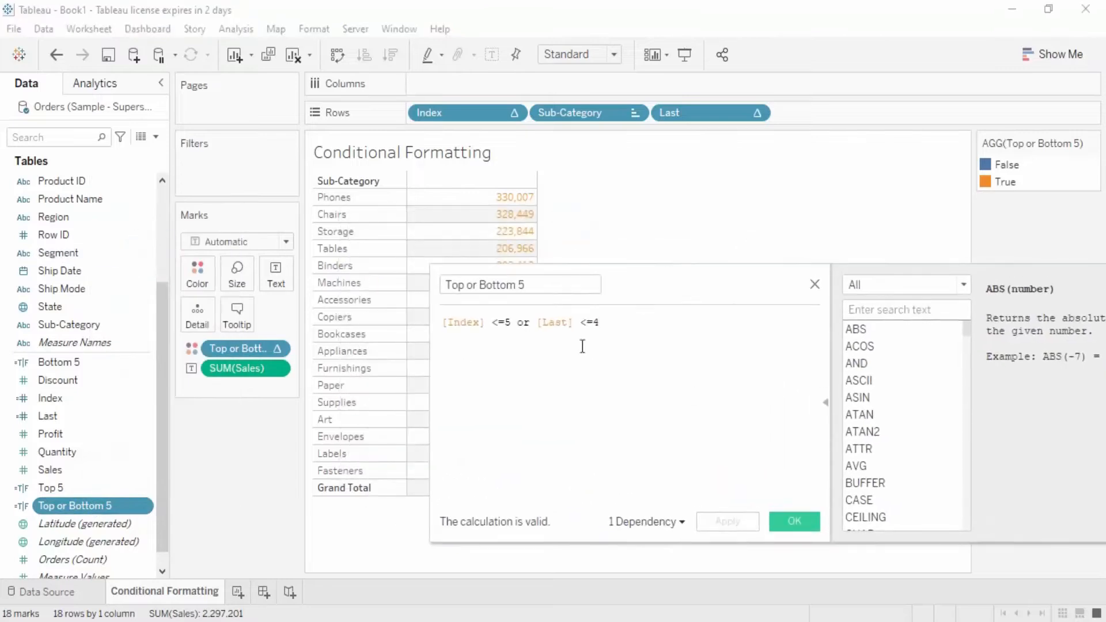
{"action": "double_click", "coordinate": [520, 322]}
{"action": "type", "text": "and"}
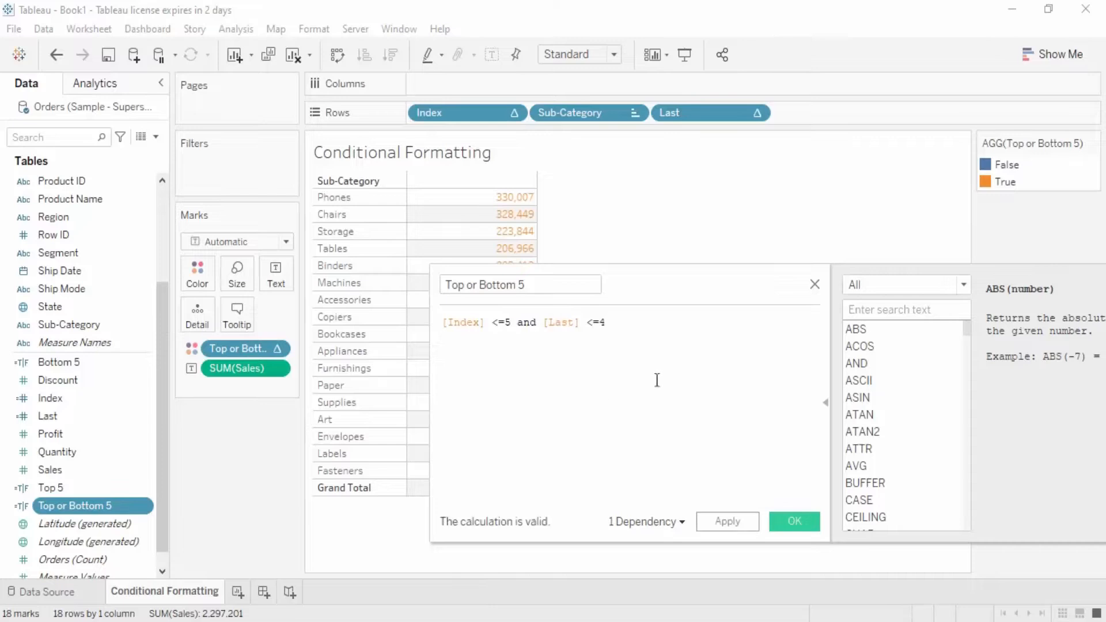
{"action": "left_click", "coordinate": [682, 520]}
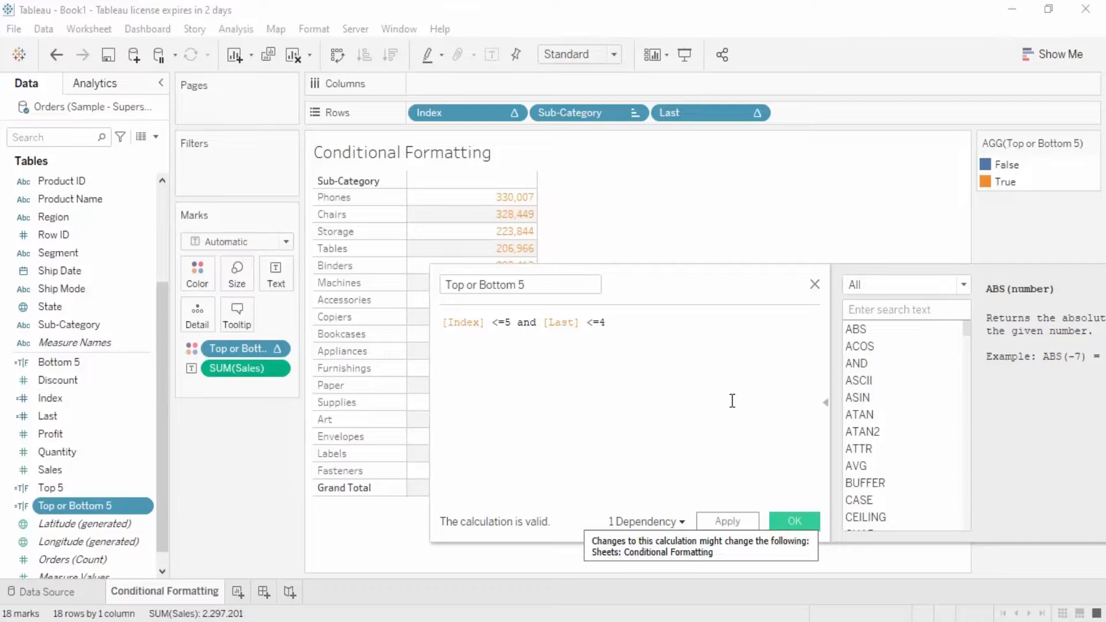
{"action": "left_click", "coordinate": [794, 521]}
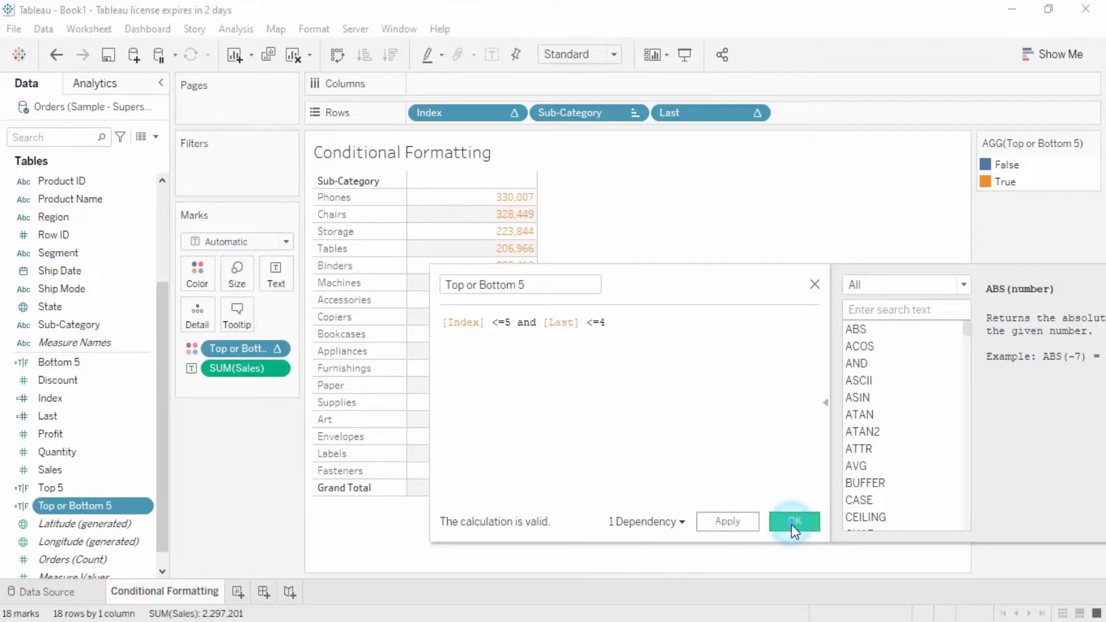
Edit the Top or Bottom 5 calculation so its two conditions are joined by OR: [Index] <=5 OR [Last] <=4
{"action": "left_click", "coordinate": [57, 504]}
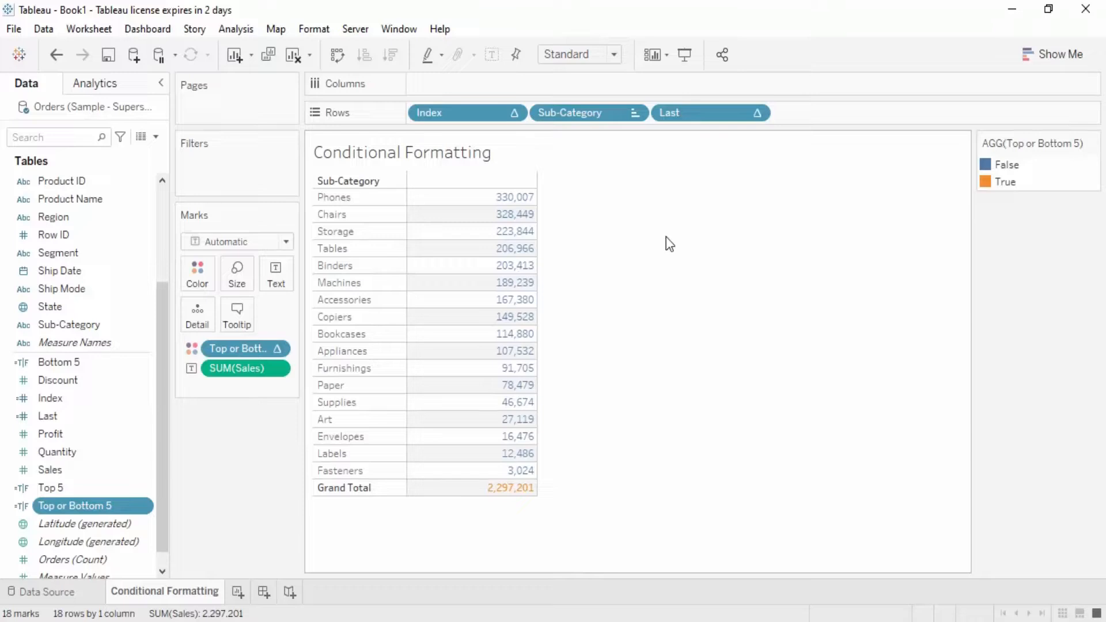
{"action": "right_click", "coordinate": [115, 508]}
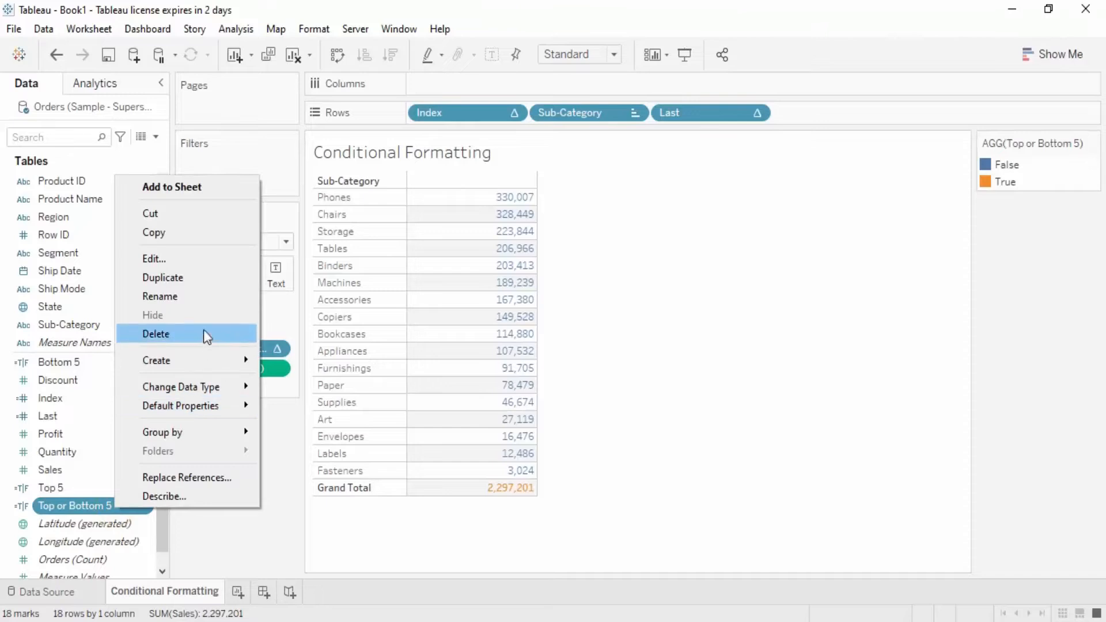
{"action": "left_click", "coordinate": [189, 263]}
{"action": "left_click", "coordinate": [431, 325]}
{"action": "mouse_move", "coordinate": [428, 323]}
{"action": "left_mouse_down"}
{"action": "mouse_move", "coordinate": [515, 322]}
{"action": "mouse_move", "coordinate": [446, 323]}
{"action": "left_mouse_up"}
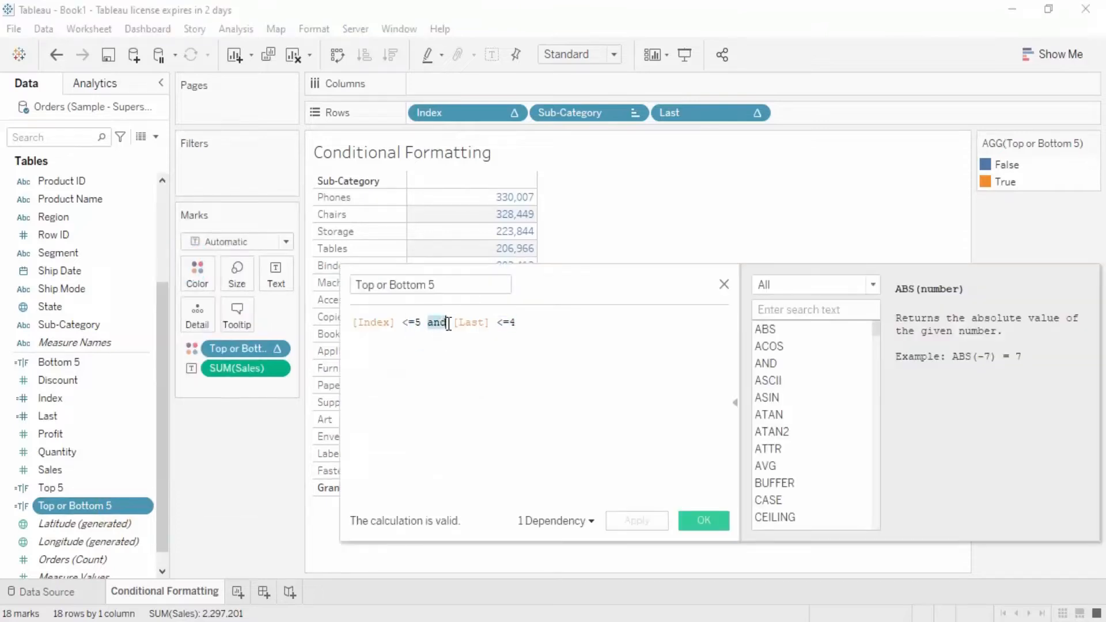
{"action": "type", "text": "OR"}
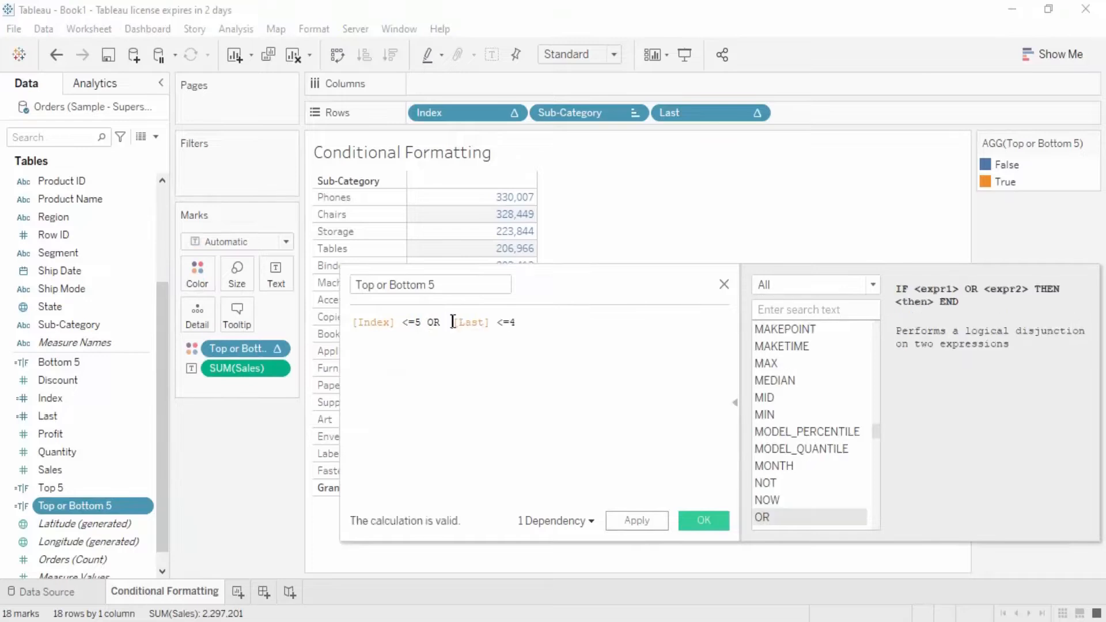
{"action": "key", "text": "Delete"}
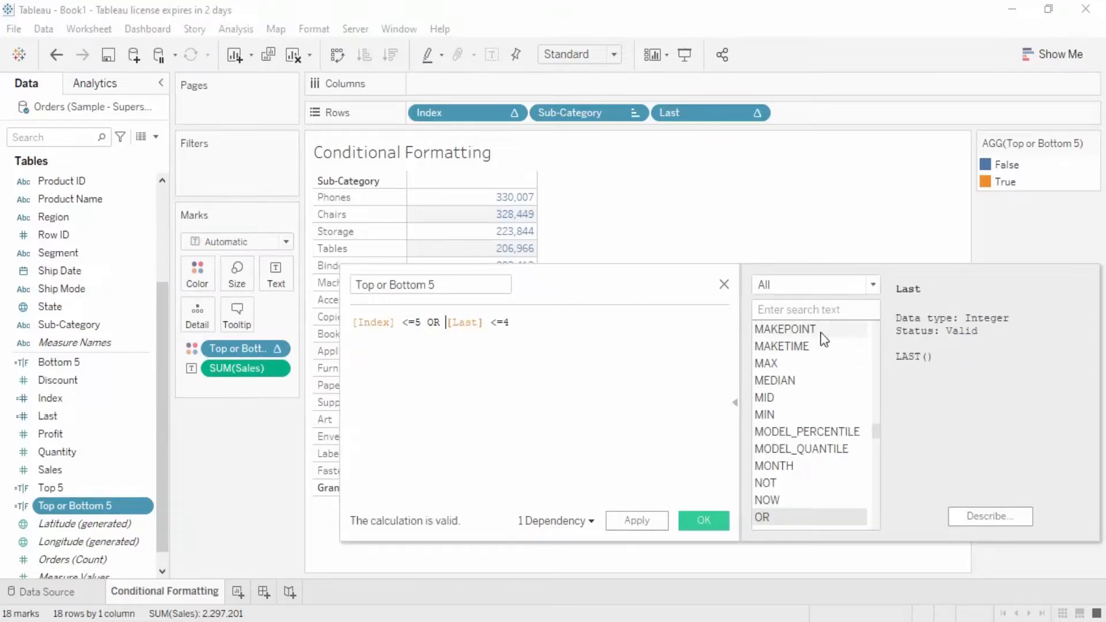
Look up the descriptions of the OR and AND operators in the calculation editor's function reference
{"action": "left_click", "coordinate": [837, 311]}
{"action": "type", "text": "or"}
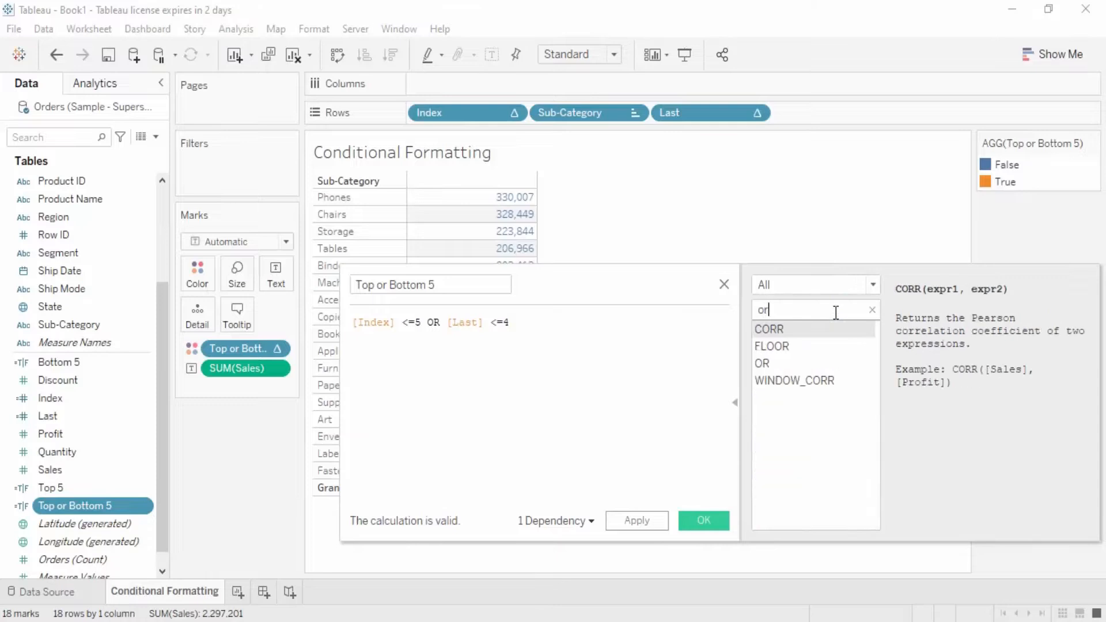
{"action": "left_click", "coordinate": [773, 363]}
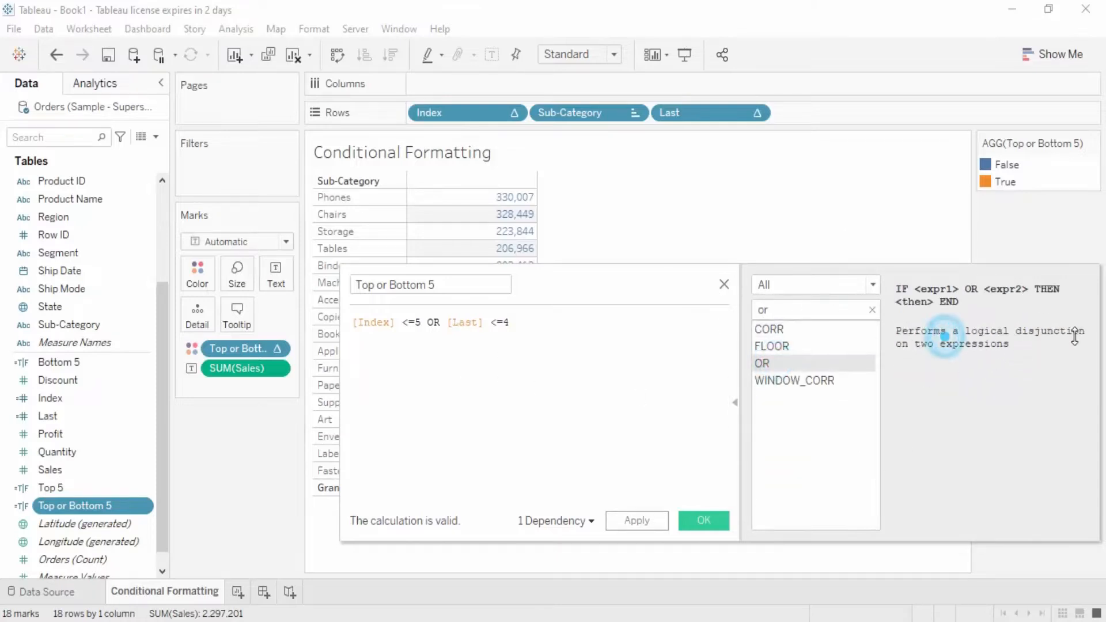
{"action": "left_click", "coordinate": [801, 314]}
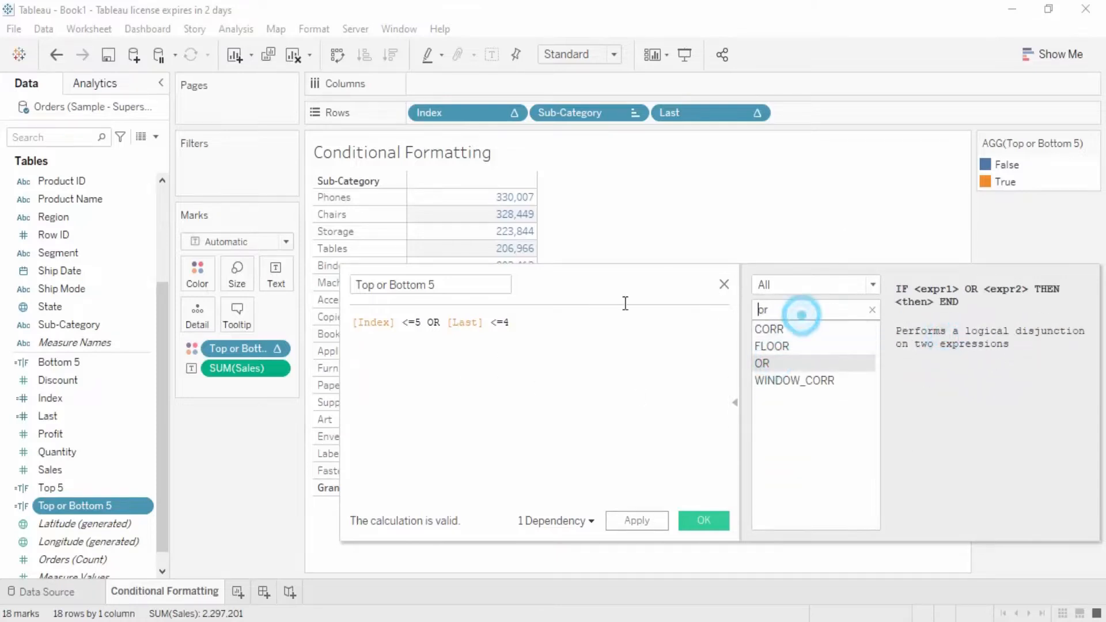
{"action": "left_click", "coordinate": [872, 310]}
{"action": "type", "text": "and"}
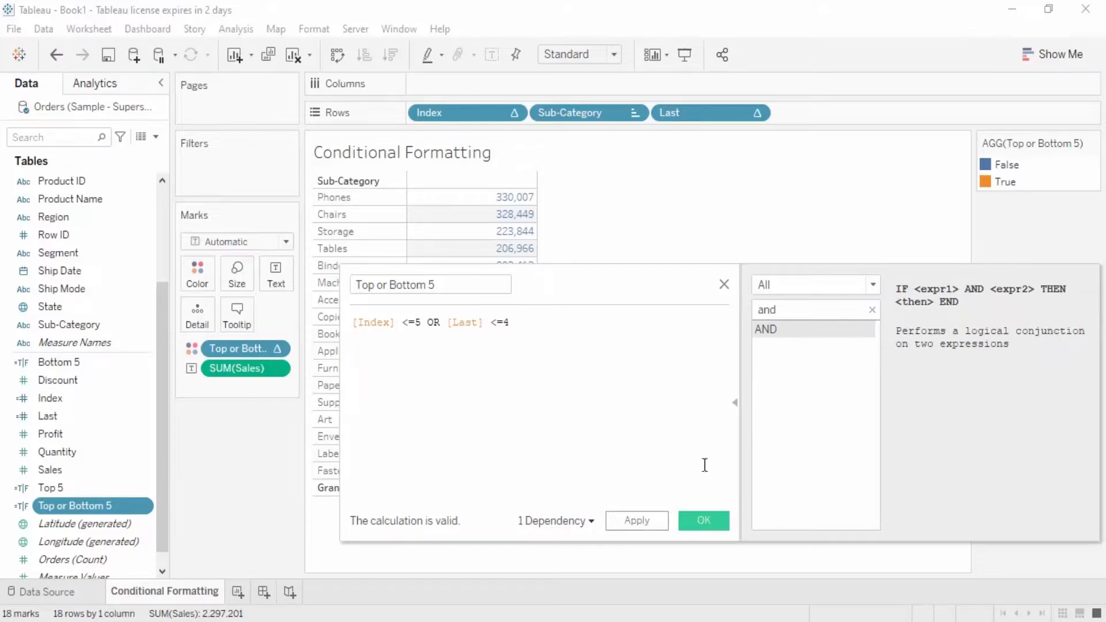
Apply the edited Top or Bottom 5 calculation to the sheet and collapse the function reference
{"action": "left_click", "coordinate": [655, 524]}
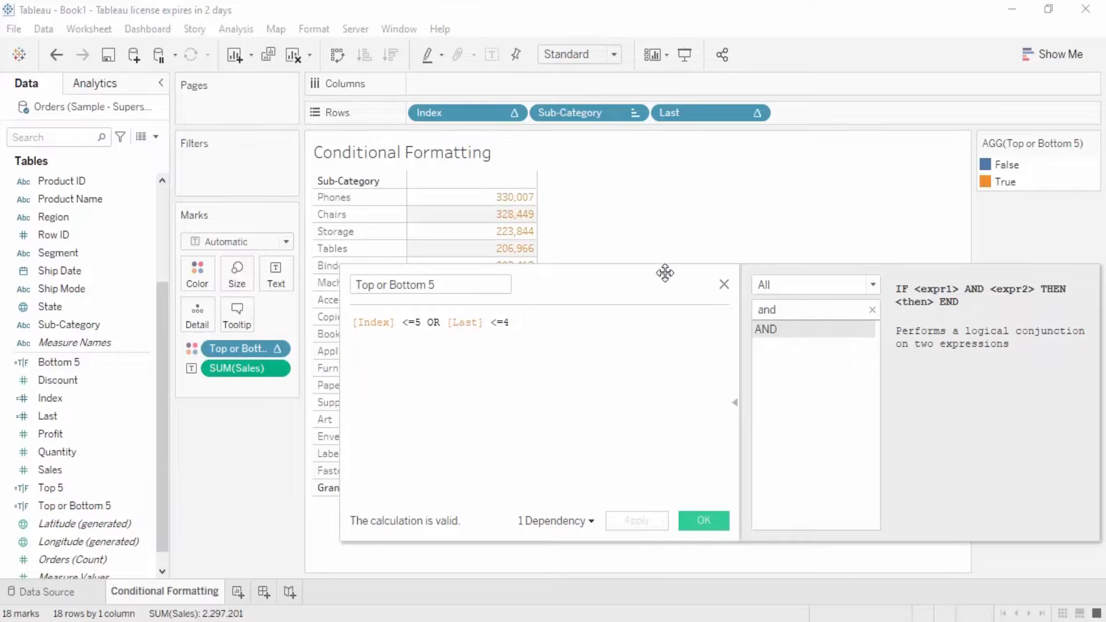
{"action": "left_click", "coordinate": [730, 415]}
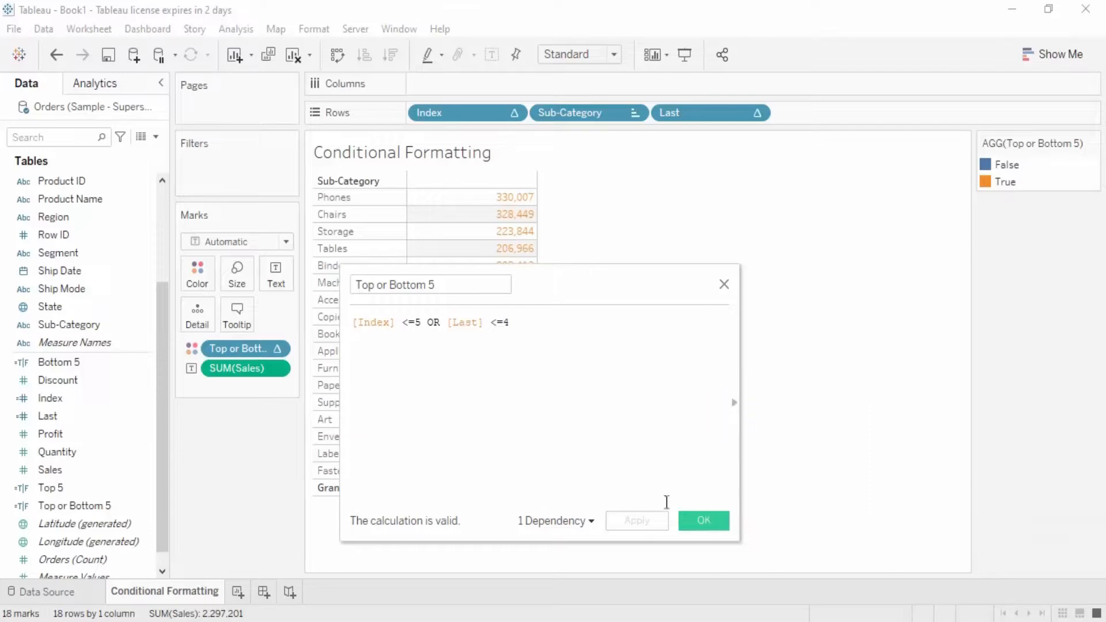
Move the calculation editor away from the table to check the colored sub-categories, and confirm the Top or Bottom 5 calculation
{"action": "left_click_drag", "start_coordinate": [629, 269], "coordinate": [887, 199]}
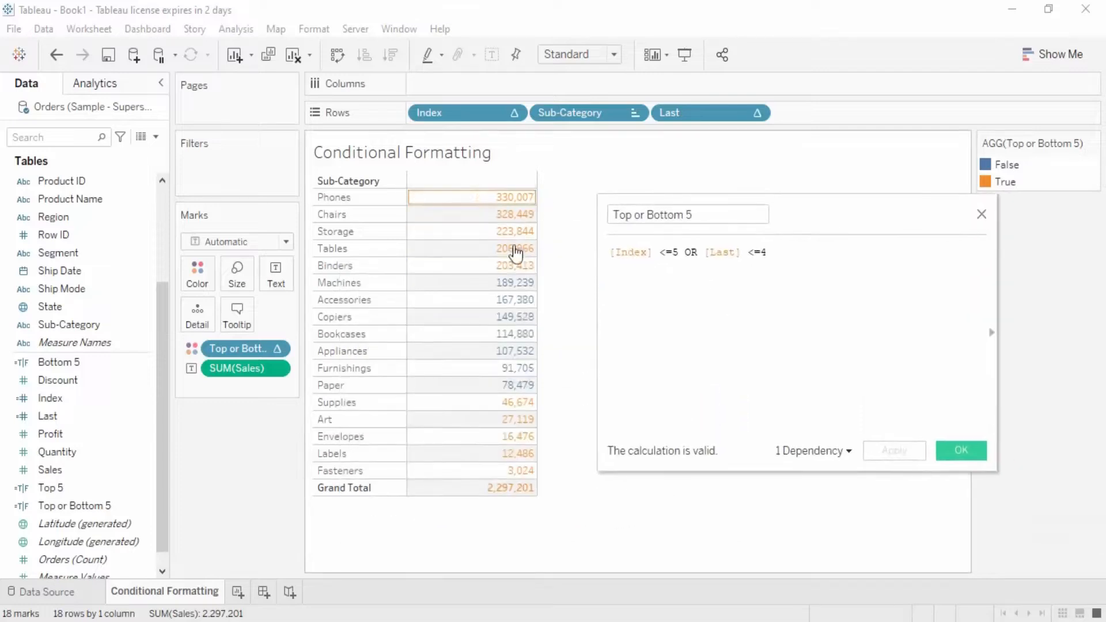
{"action": "left_click", "coordinate": [959, 451]}
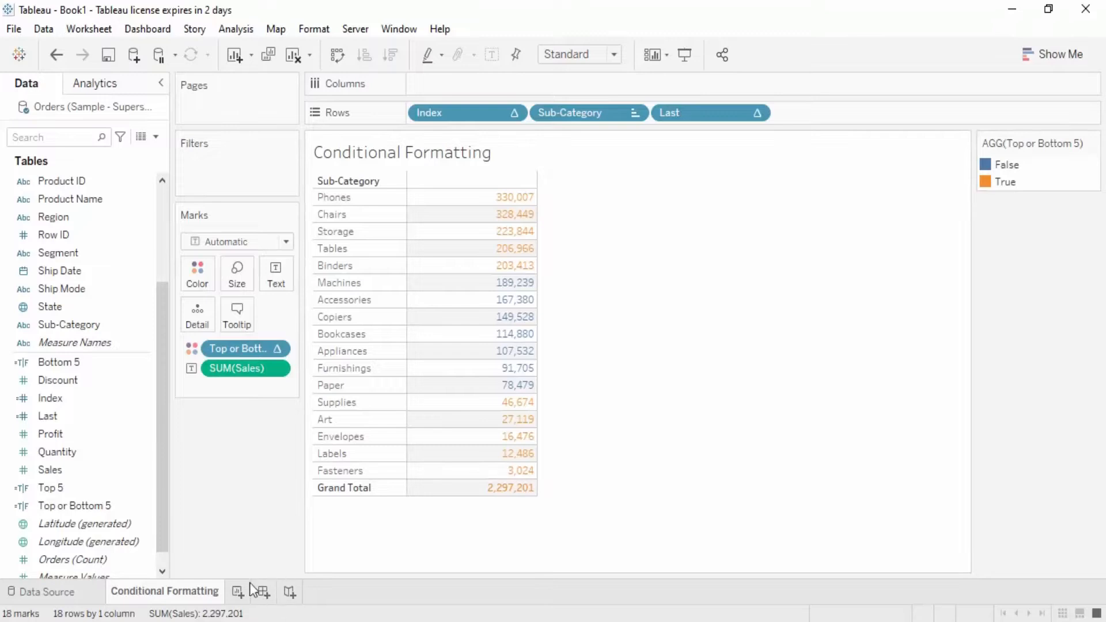
Add a new worksheet and rename it CF - Vis
{"action": "left_click", "coordinate": [238, 593]}
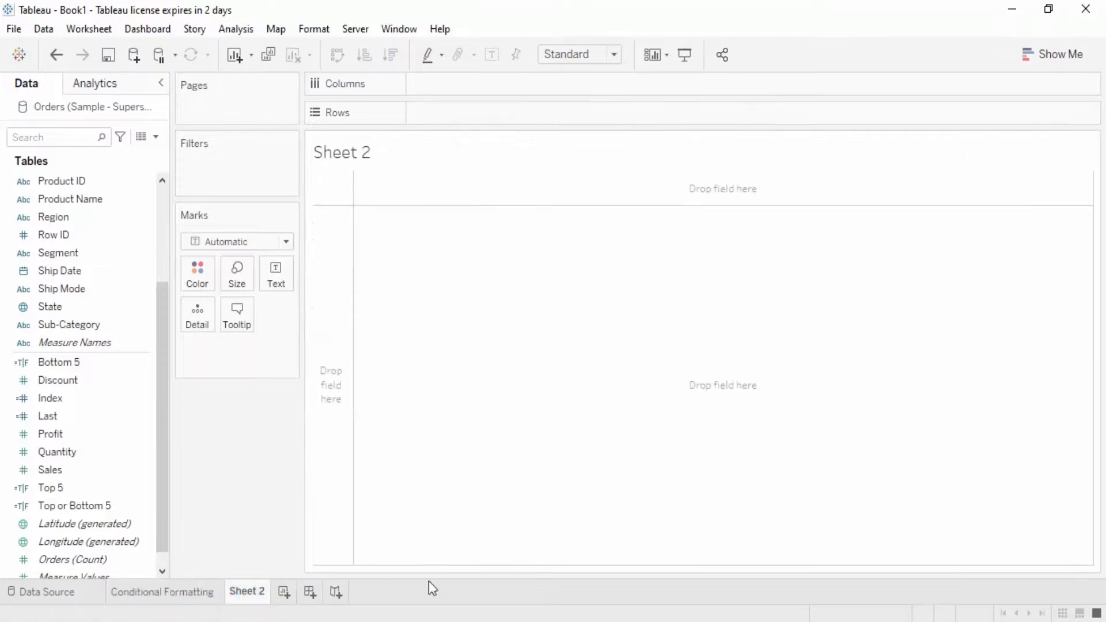
{"action": "right_click", "coordinate": [235, 597]}
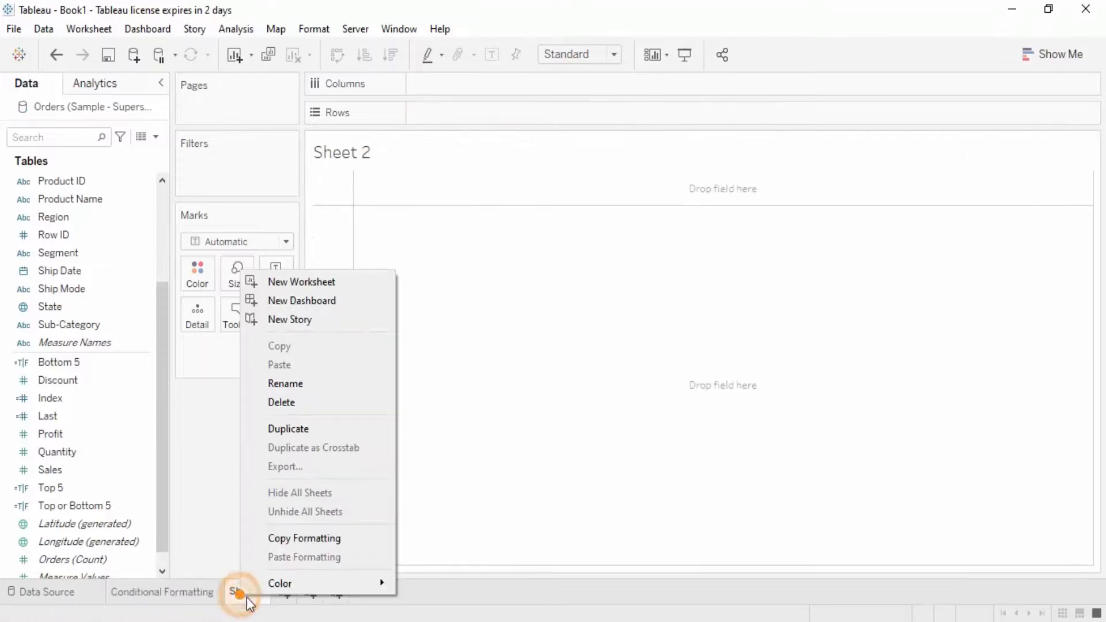
{"action": "left_click", "coordinate": [322, 387]}
{"action": "type", "text": "CF - Vi"}
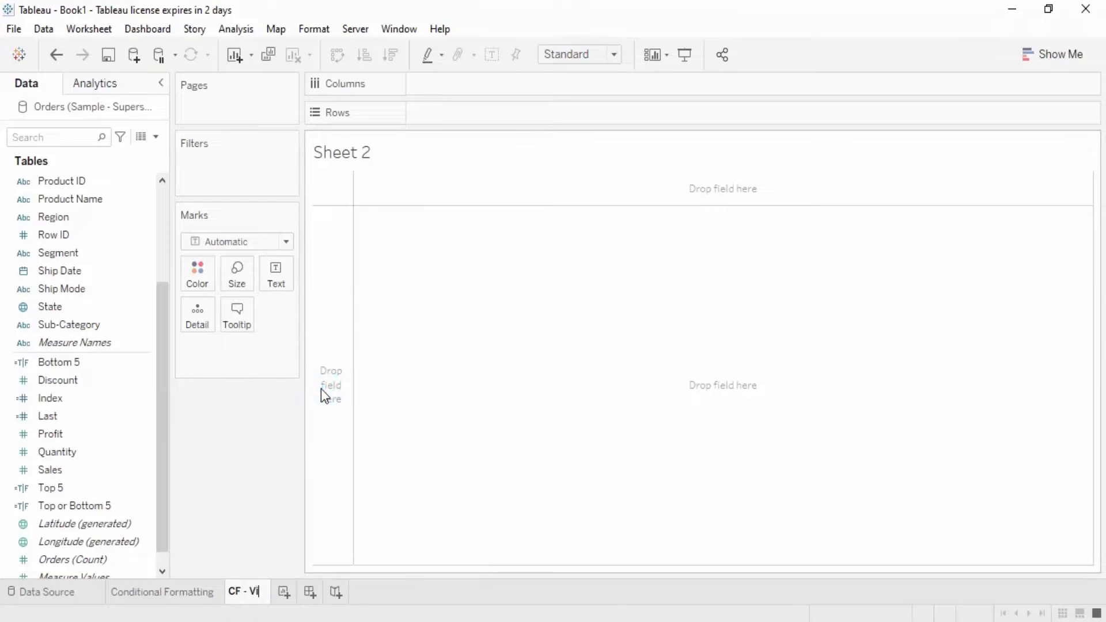
{"action": "type", "text": "s"}
{"action": "key", "text": "Return"}
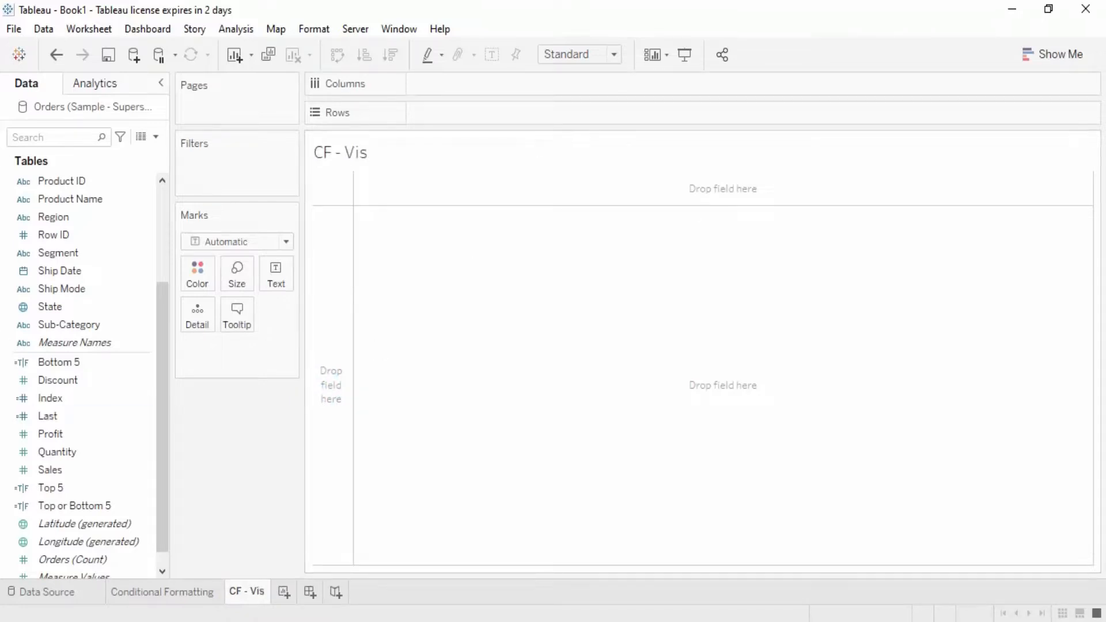
Build a horizontal bar chart with Sub-Category on Rows and the sum of Sales on Columns
{"action": "double_click", "coordinate": [75, 325]}
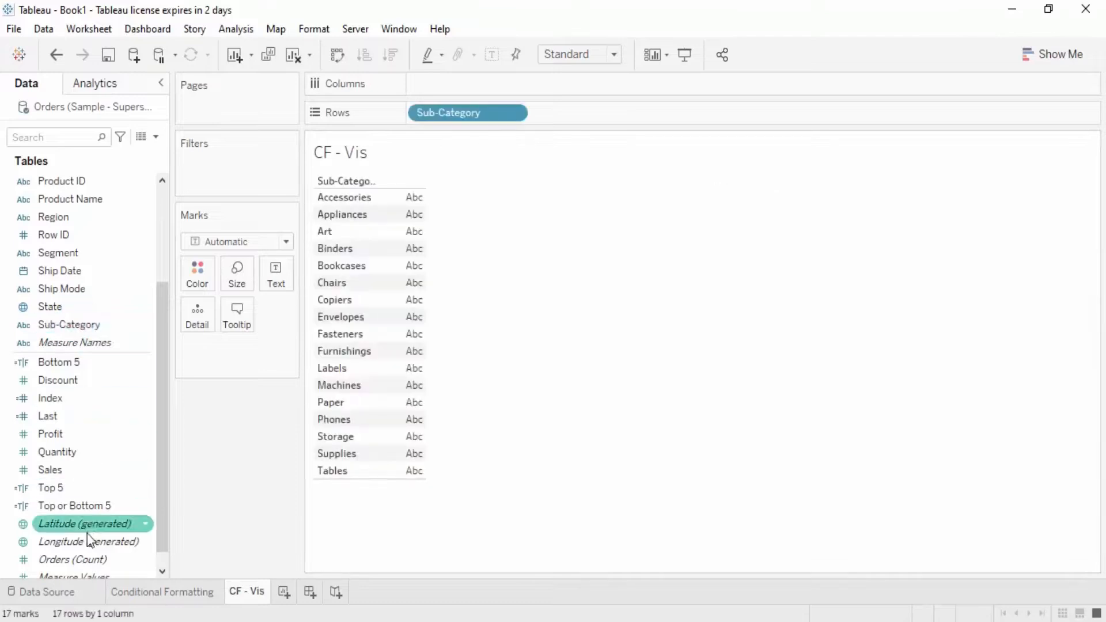
{"action": "double_click", "coordinate": [50, 473]}
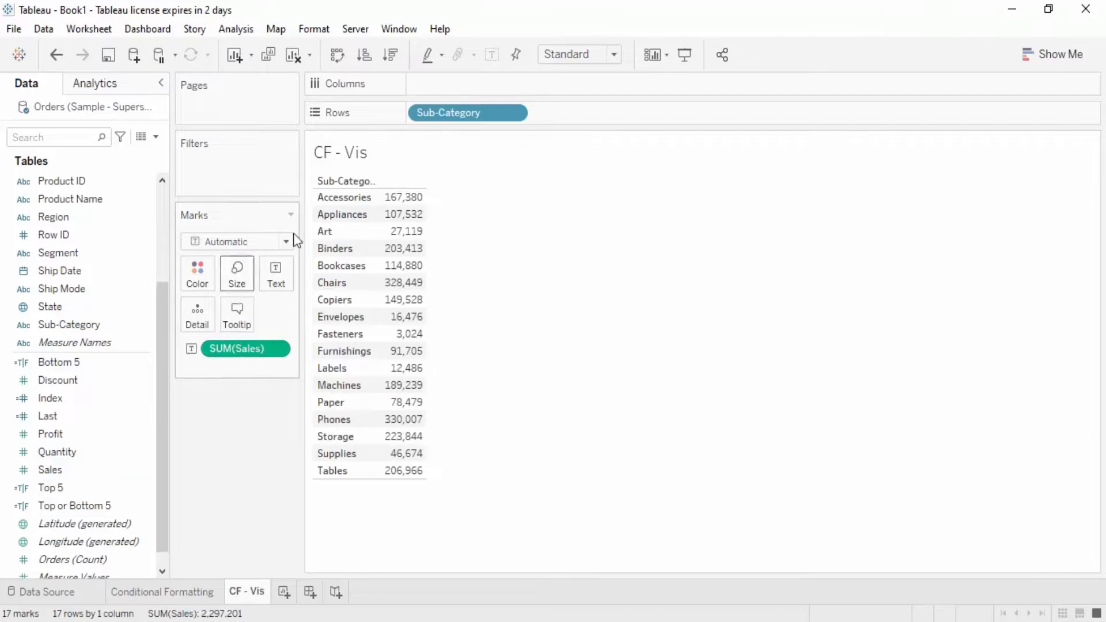
{"action": "left_click_drag", "start_coordinate": [242, 344], "coordinate": [449, 82]}
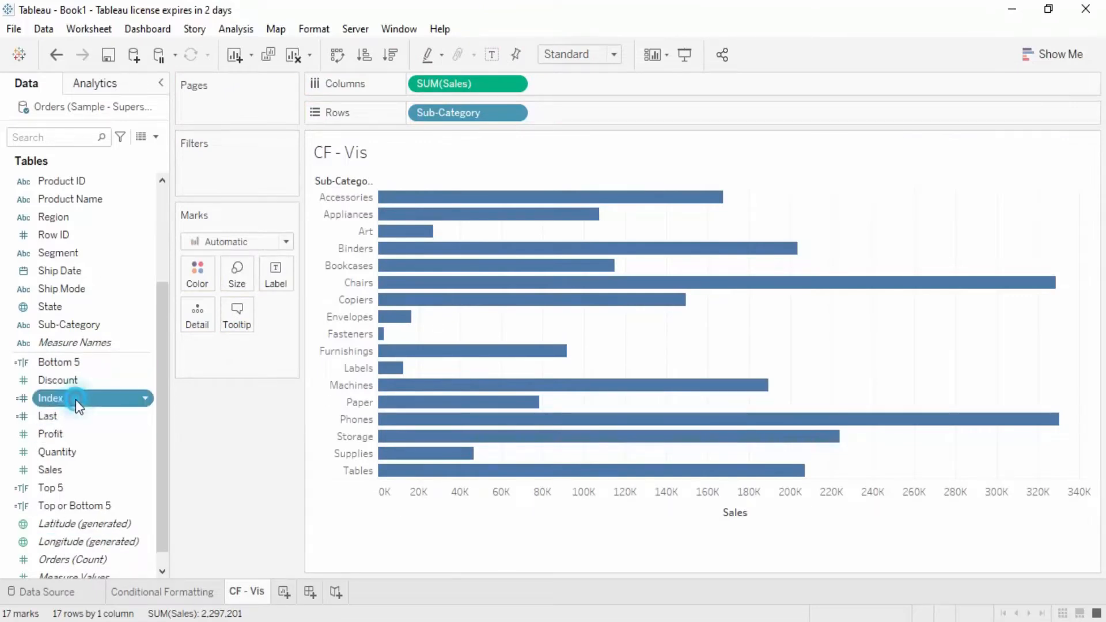
Add Index to Rows after Sub-Category and hide its header
{"action": "double_click", "coordinate": [75, 399]}
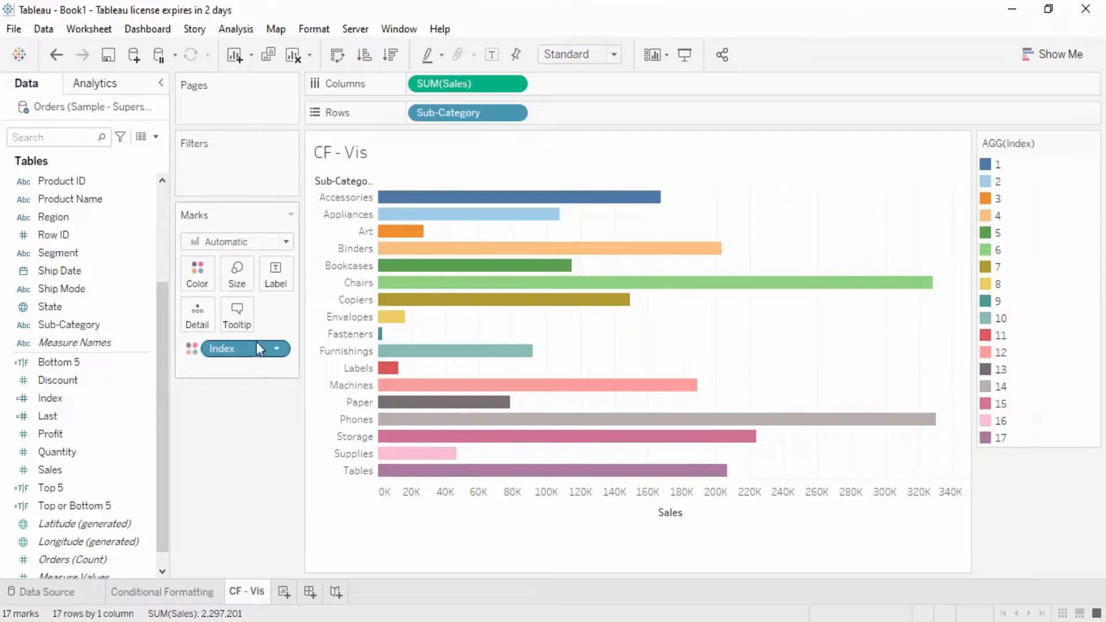
{"action": "left_click_drag", "start_coordinate": [259, 345], "coordinate": [567, 113]}
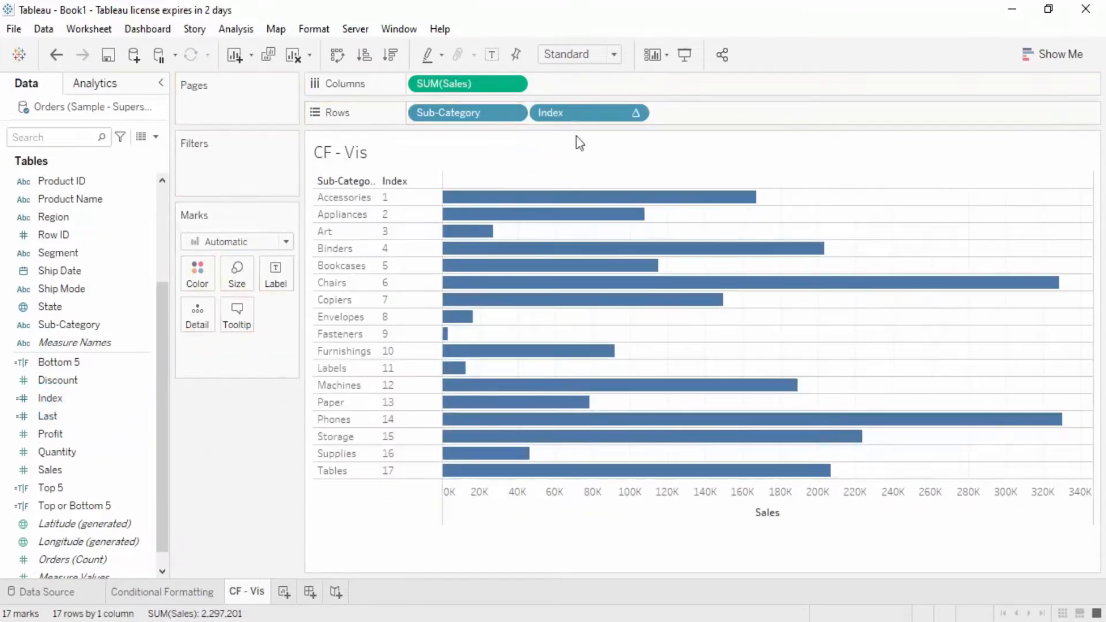
{"action": "left_click", "coordinate": [636, 113]}
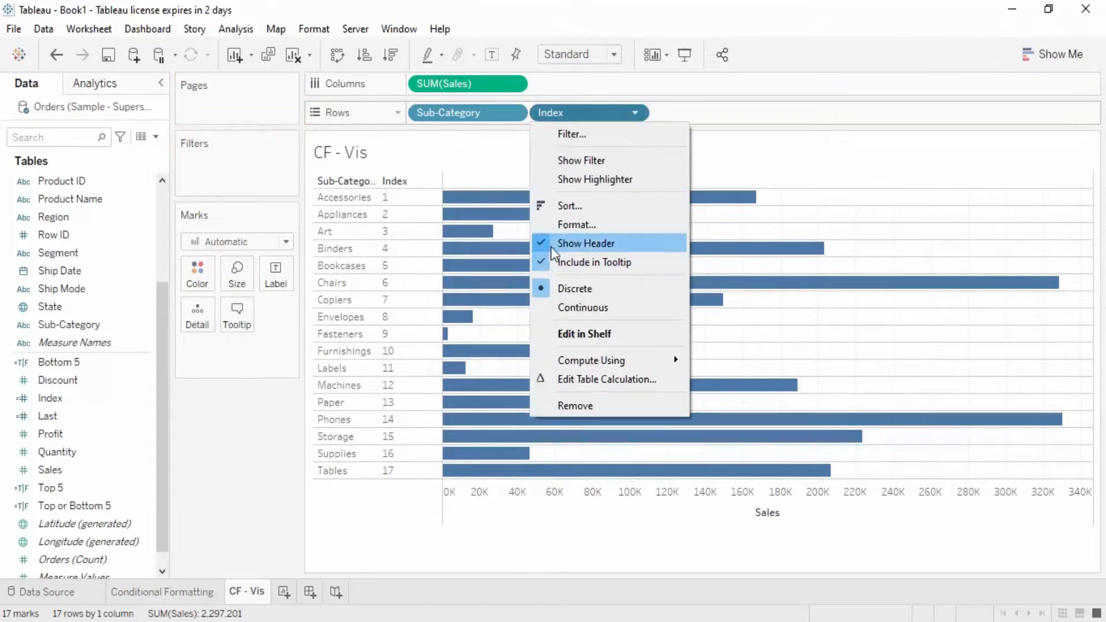
{"action": "left_click", "coordinate": [586, 243]}
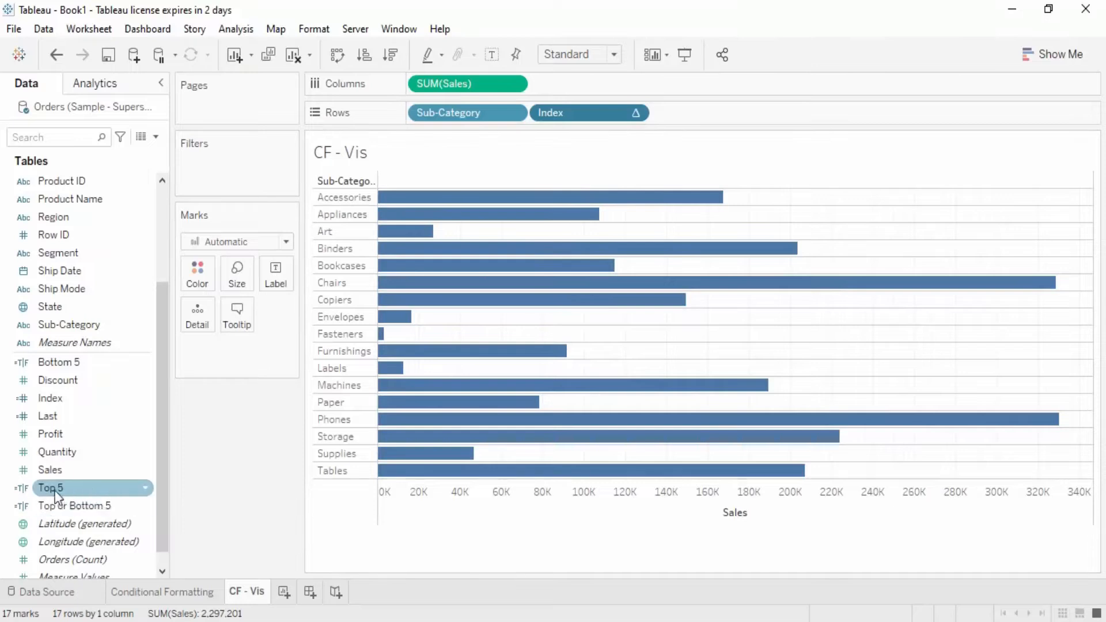
Color the bars by Top 5, and replace that color field with Top or Bottom 5
{"action": "left_click_drag", "start_coordinate": [53, 492], "coordinate": [197, 282]}
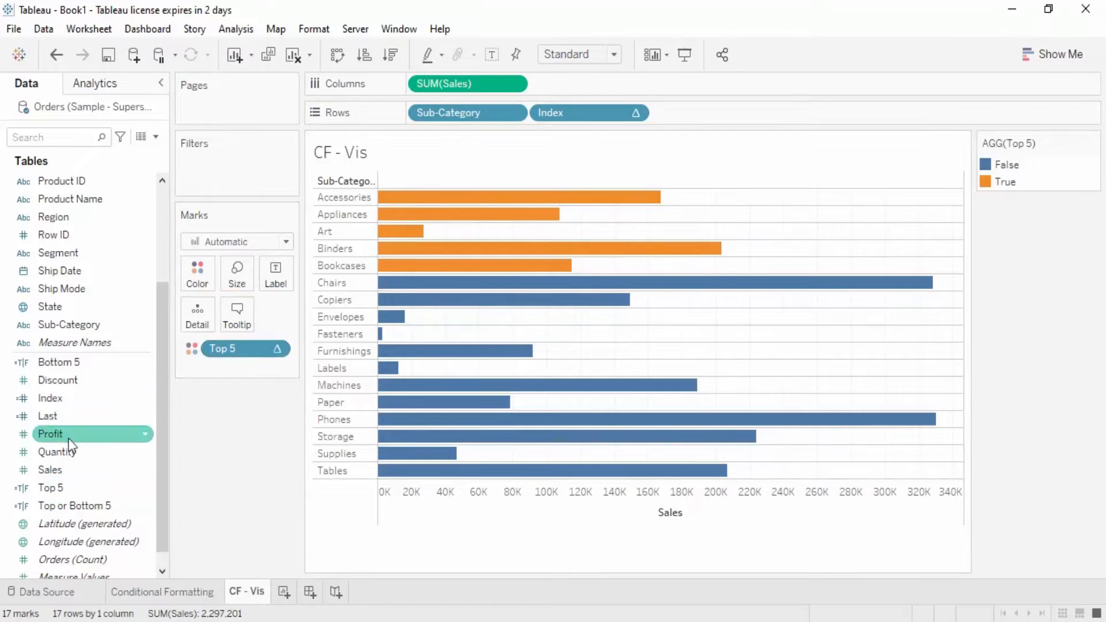
{"action": "left_click_drag", "start_coordinate": [254, 352], "coordinate": [196, 277]}
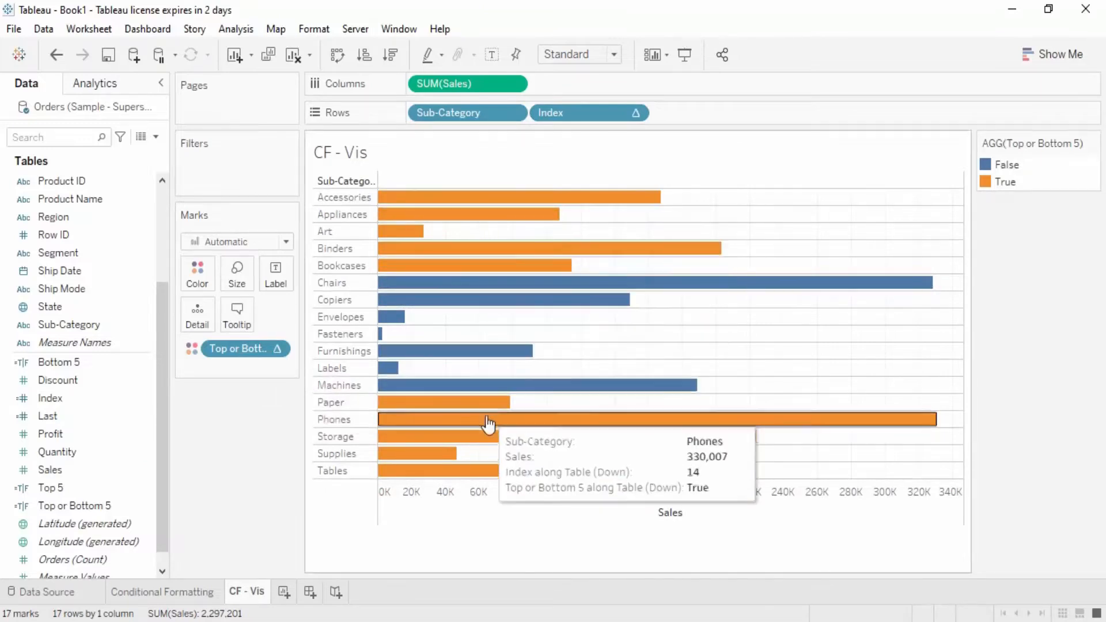
Remove Top or Bottom 5 from the bar chart and color the bars by Bottom 5 instead
{"action": "left_click_drag", "start_coordinate": [276, 350], "coordinate": [98, 434]}
{"action": "left_click", "coordinate": [58, 363]}
{"action": "left_click_drag", "start_coordinate": [61, 367], "coordinate": [196, 275]}
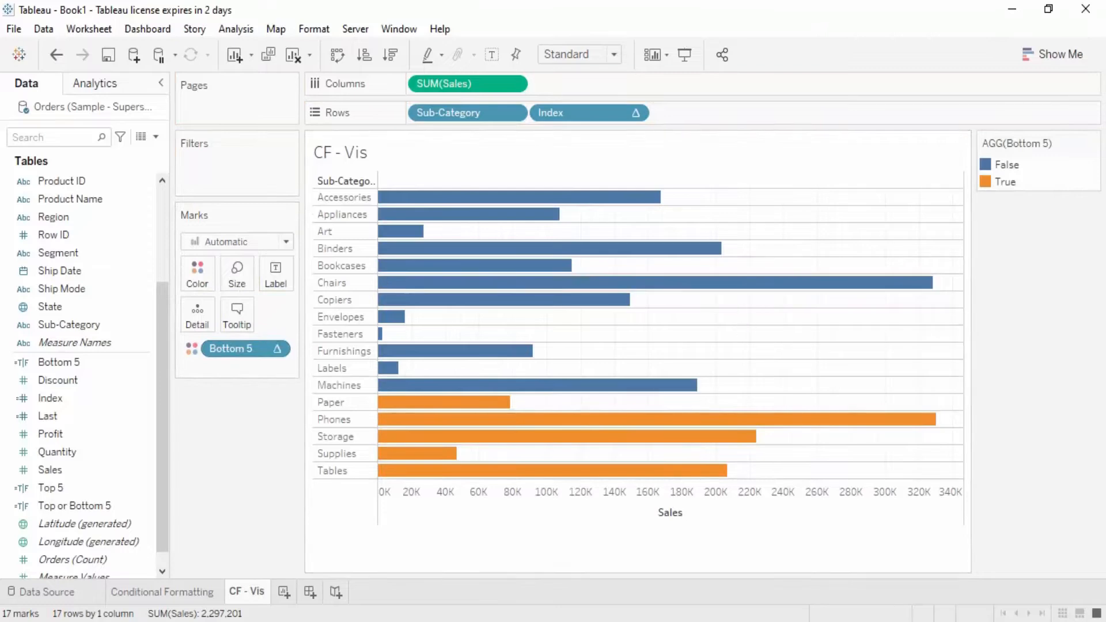
Add another new worksheet and rename it CF - Maps
{"action": "left_click", "coordinate": [284, 592]}
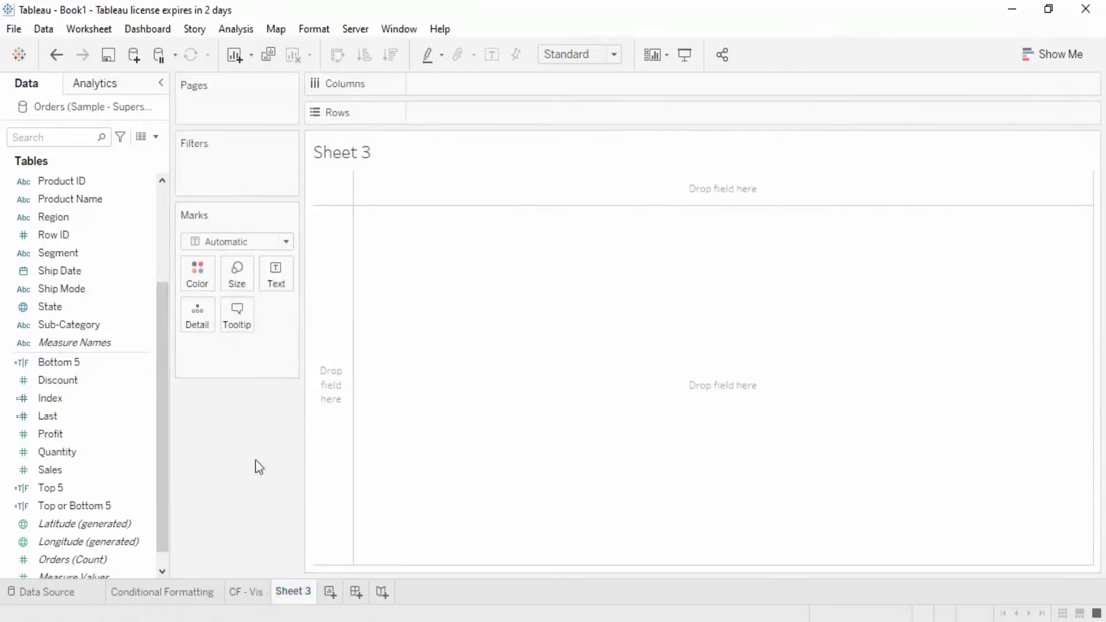
{"action": "right_click", "coordinate": [295, 593]}
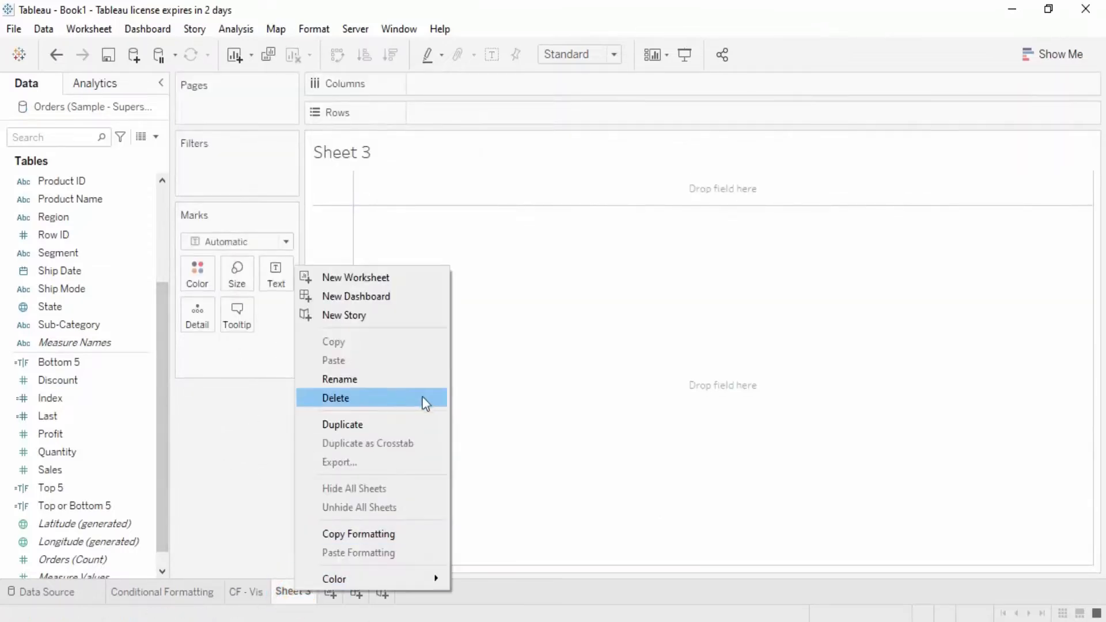
{"action": "left_click", "coordinate": [385, 379]}
{"action": "type", "text": "CF - Maps"}
{"action": "key", "text": "Return"}
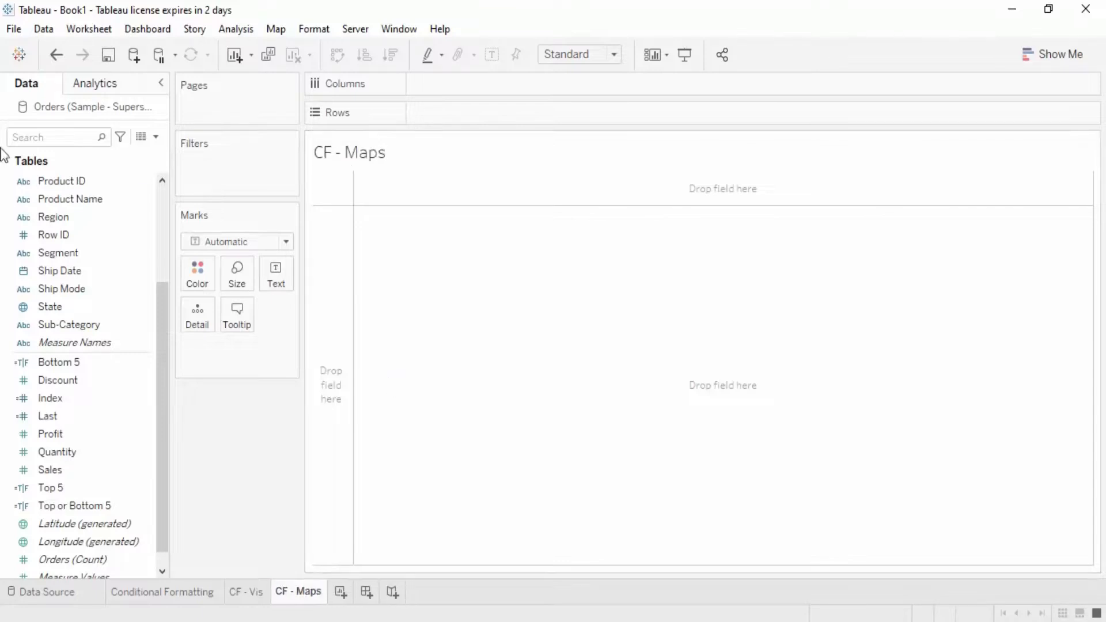
Create a map of the State field and color the states by the sum of Sales
{"action": "left_click", "coordinate": [69, 309]}
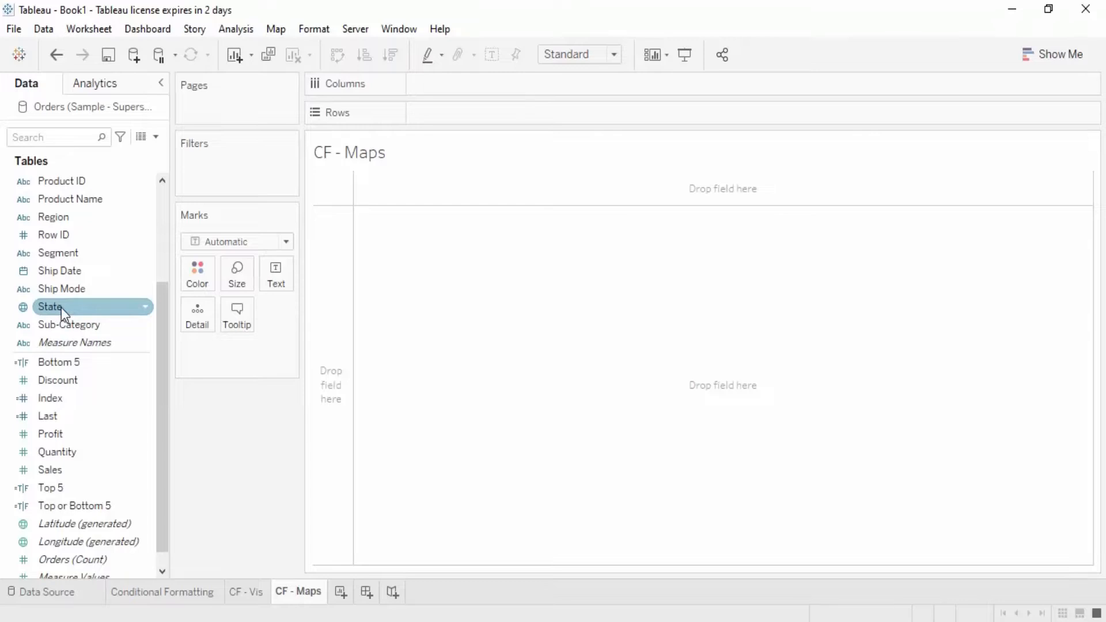
{"action": "left_click", "coordinate": [61, 308]}
{"action": "double_click", "coordinate": [60, 311]}
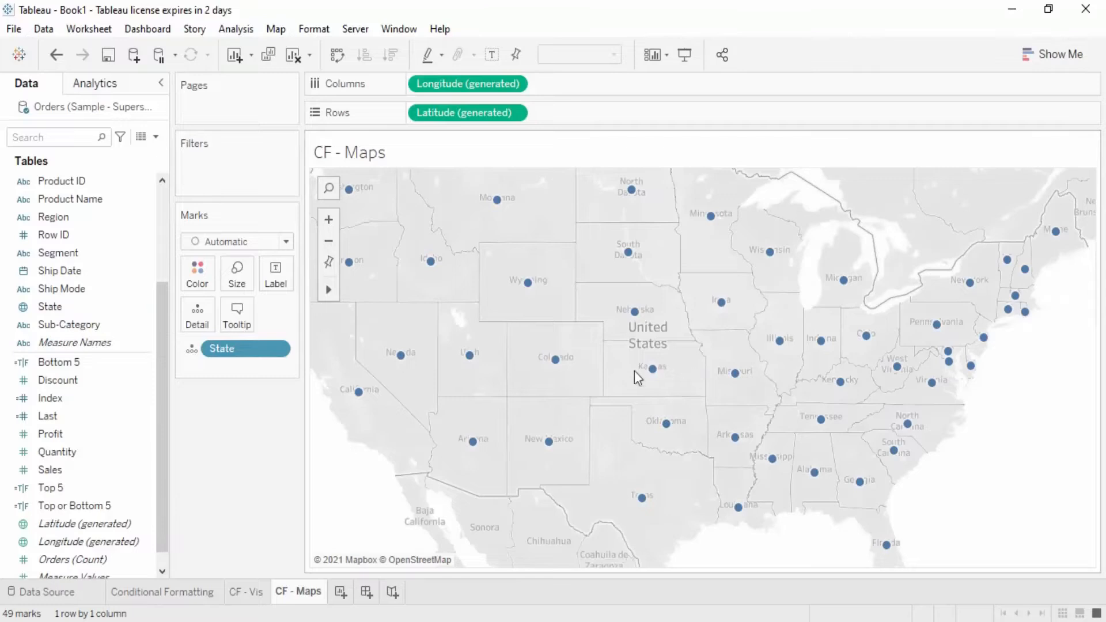
{"action": "left_click_drag", "start_coordinate": [49, 470], "coordinate": [203, 272]}
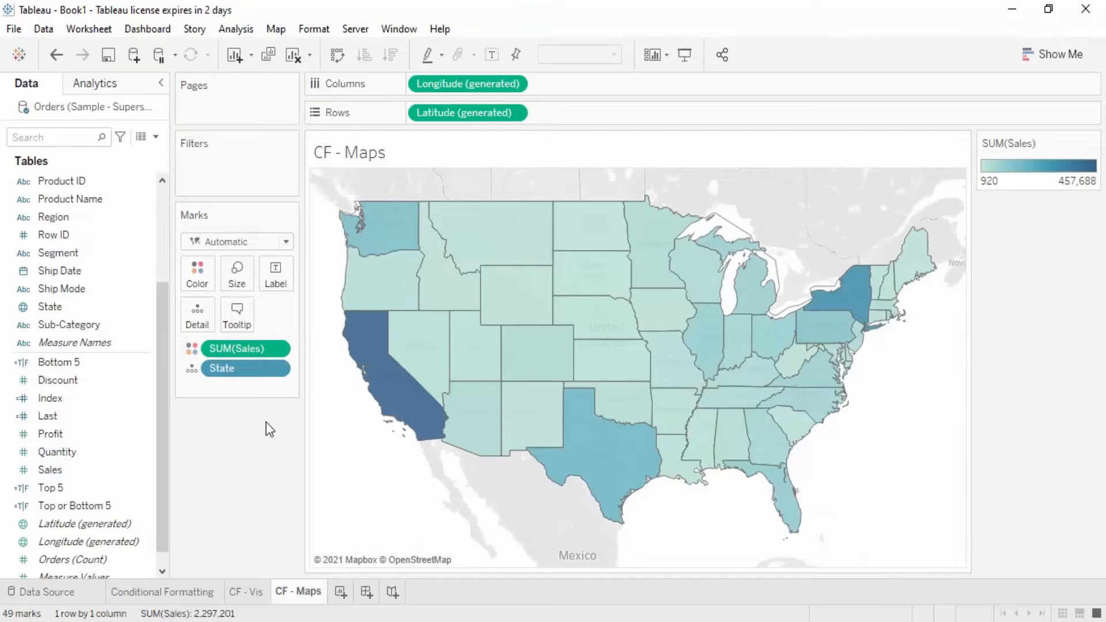
Add Top 5 to the map and use it as the color field in place of Sales
{"action": "left_click", "coordinate": [55, 494]}
{"action": "double_click", "coordinate": [54, 492]}
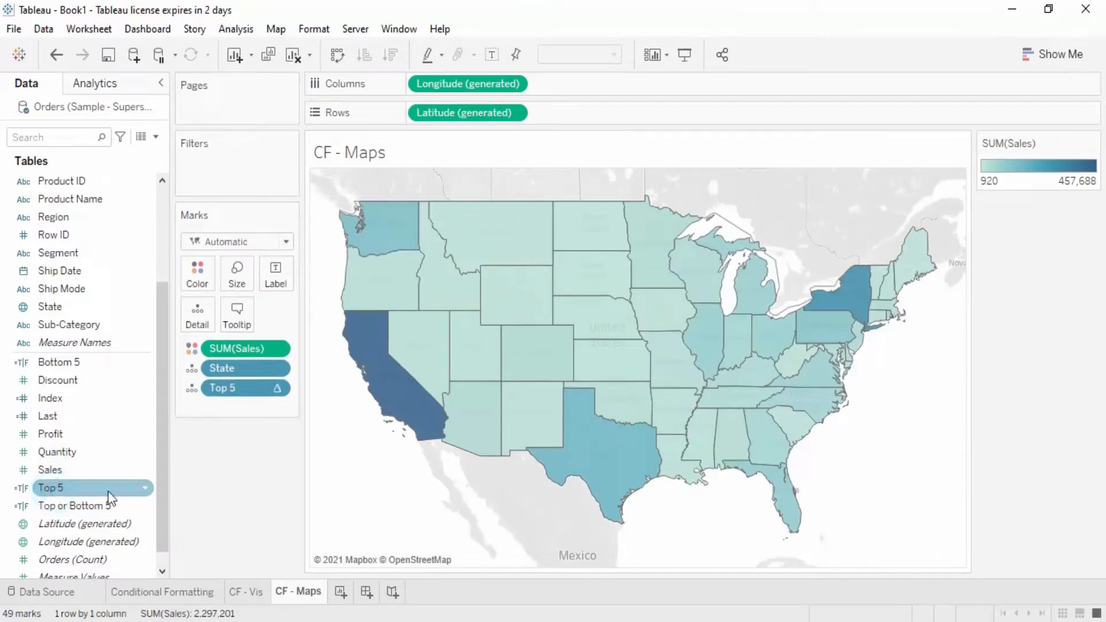
{"action": "left_click", "coordinate": [277, 388]}
{"action": "left_click", "coordinate": [177, 439]}
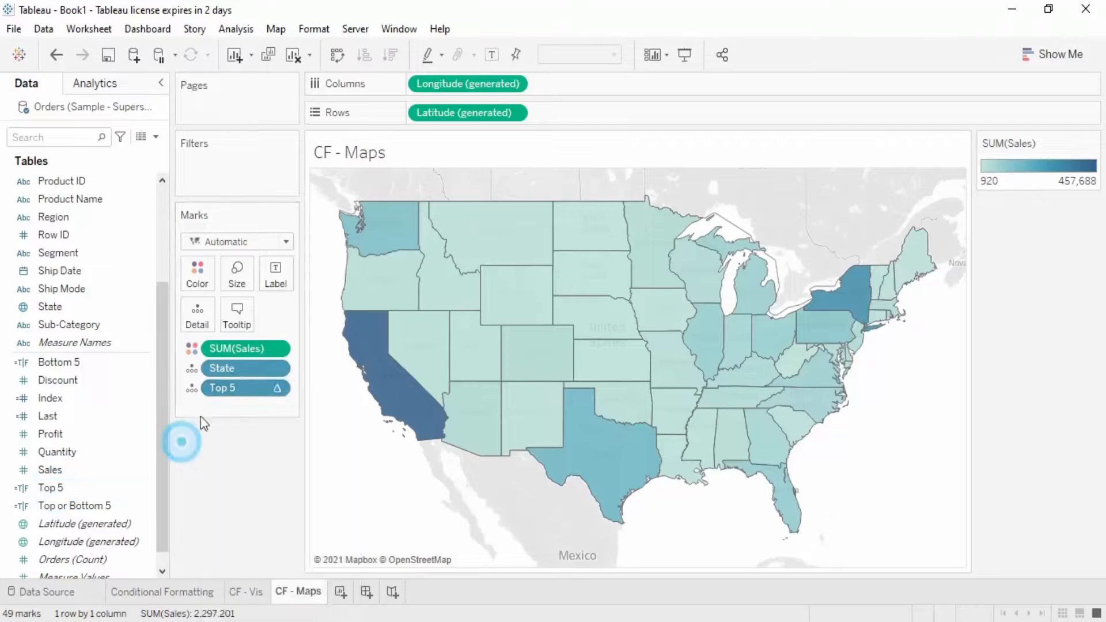
{"action": "left_click_drag", "start_coordinate": [237, 385], "coordinate": [205, 272]}
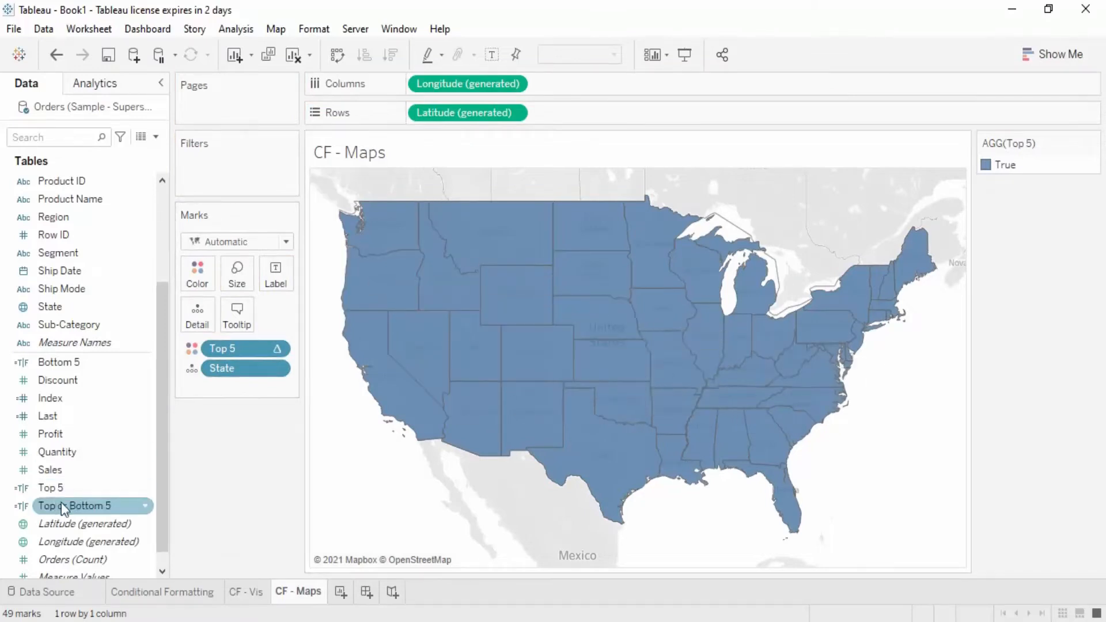
Try placing Index on Rows alongside Latitude, and remove it from the map sheet
{"action": "left_click_drag", "start_coordinate": [50, 398], "coordinate": [588, 114]}
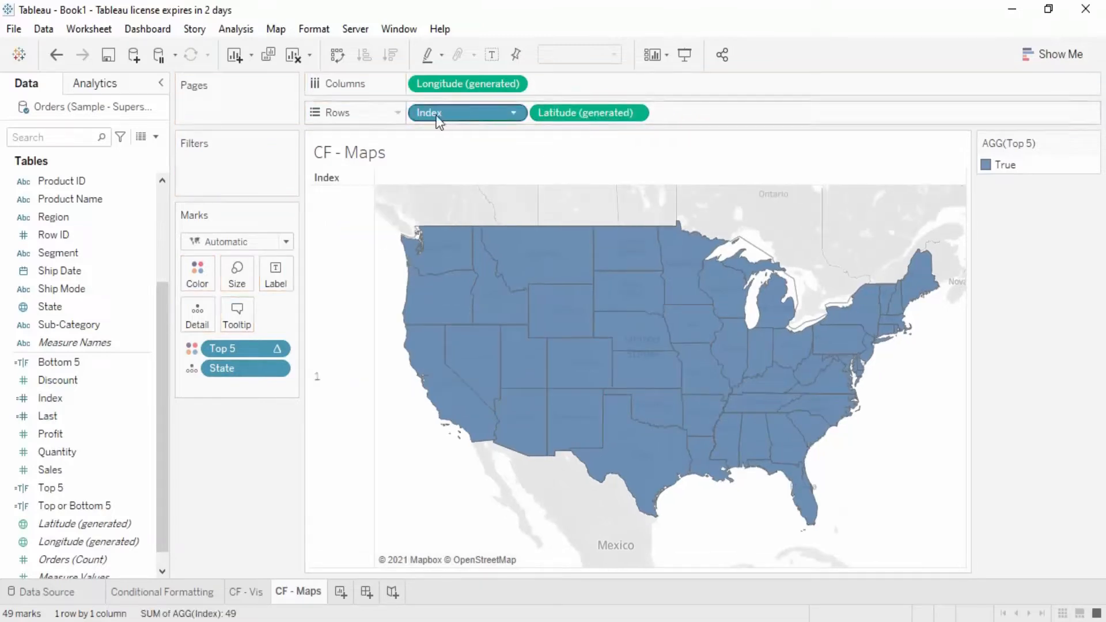
{"action": "left_click_drag", "start_coordinate": [508, 114], "coordinate": [714, 114]}
{"action": "left_click_drag", "start_coordinate": [496, 111], "coordinate": [741, 109]}
{"action": "left_click_drag", "start_coordinate": [441, 112], "coordinate": [53, 391]}
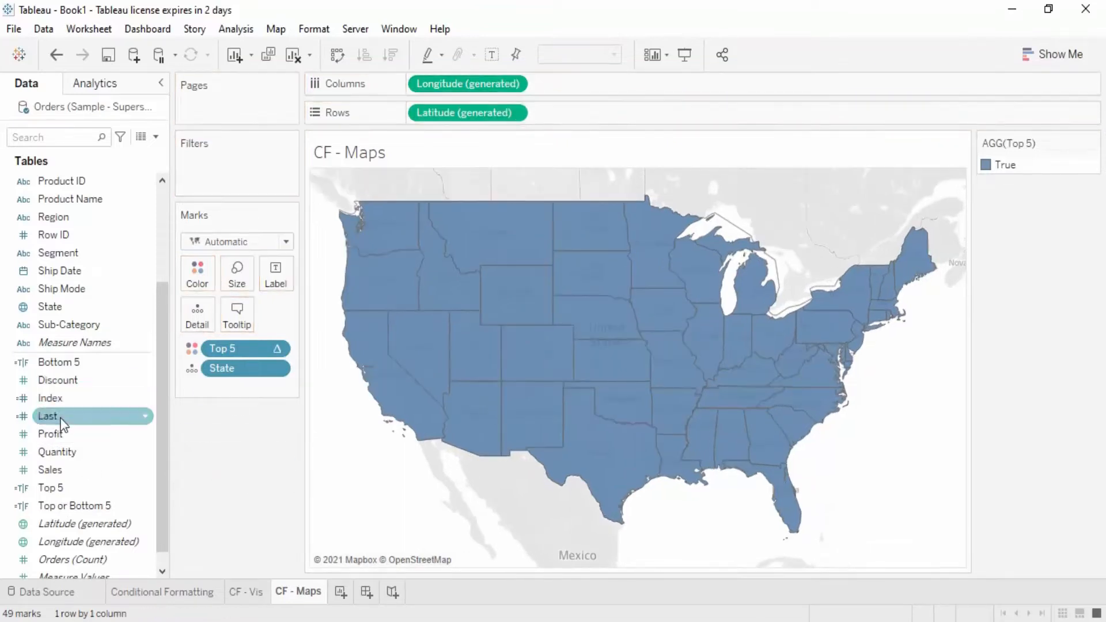
Remove Top 5 from the map and color the states by the sum of Sales again
{"action": "left_click_drag", "start_coordinate": [249, 353], "coordinate": [363, 420]}
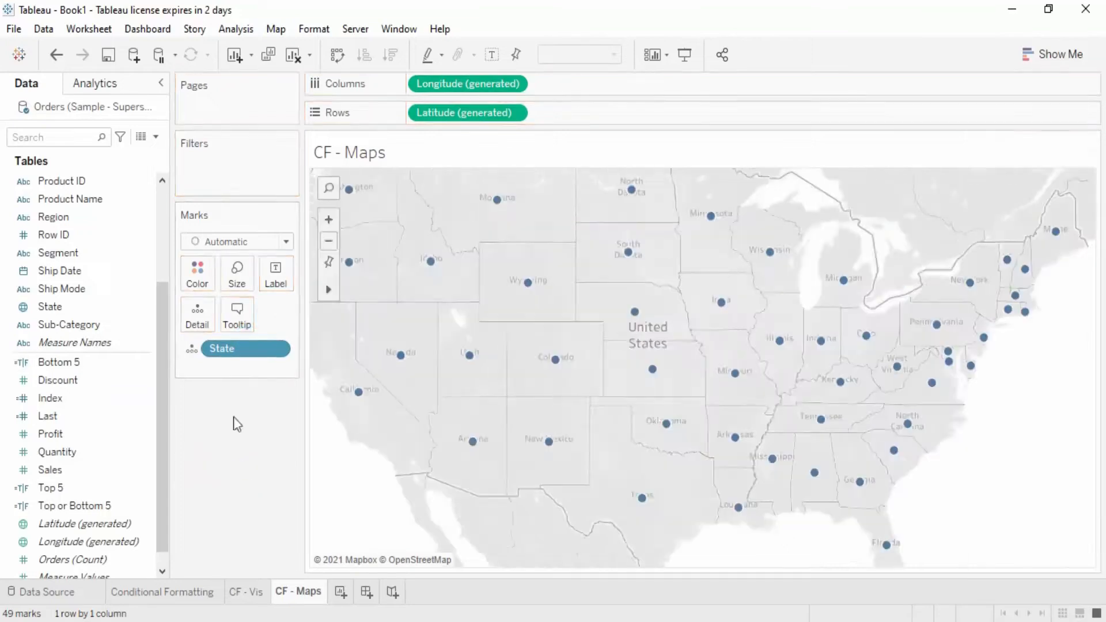
{"action": "left_click", "coordinate": [85, 399]}
{"action": "left_click", "coordinate": [52, 470]}
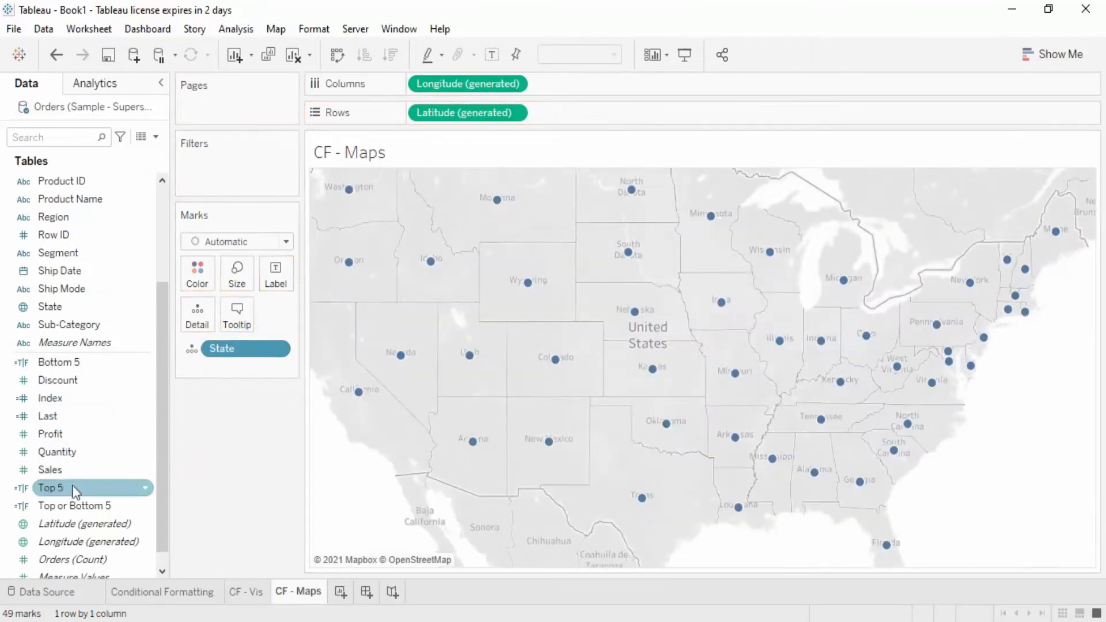
{"action": "left_click_drag", "start_coordinate": [52, 470], "coordinate": [202, 276]}
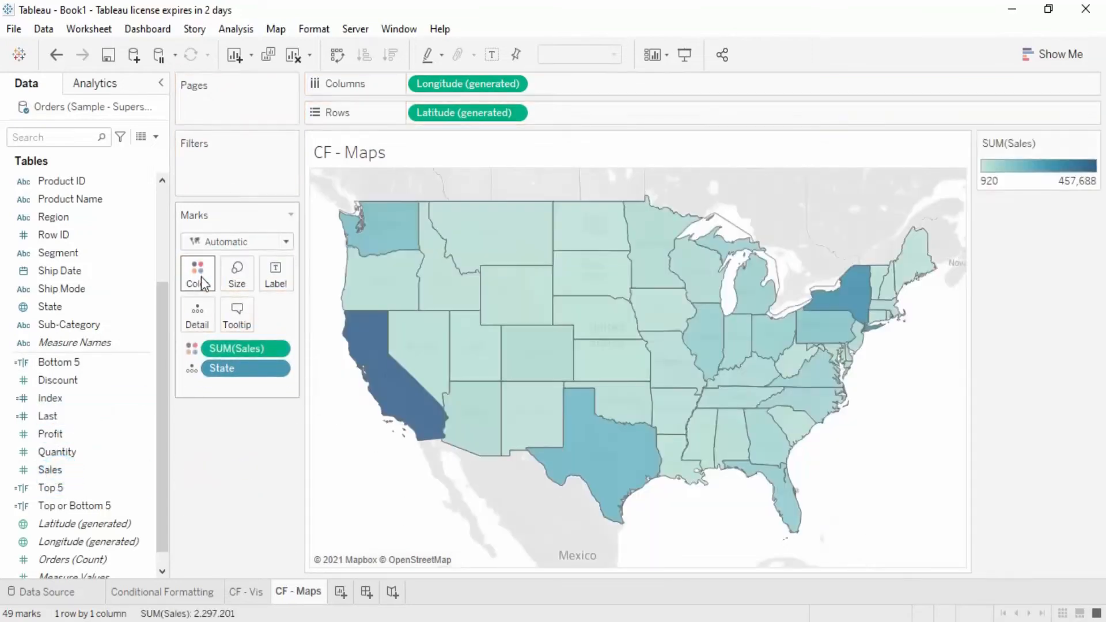
Add Index to the map's detail and show the Top 5 field as the state labels
{"action": "left_click", "coordinate": [65, 405]}
{"action": "double_click", "coordinate": [64, 406]}
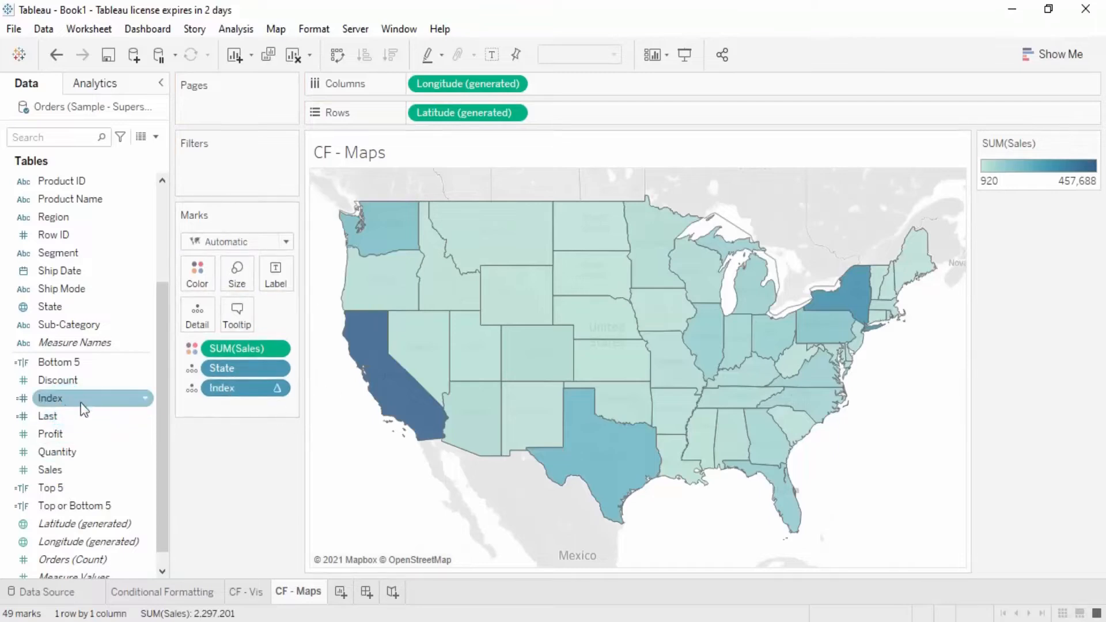
{"action": "double_click", "coordinate": [69, 487]}
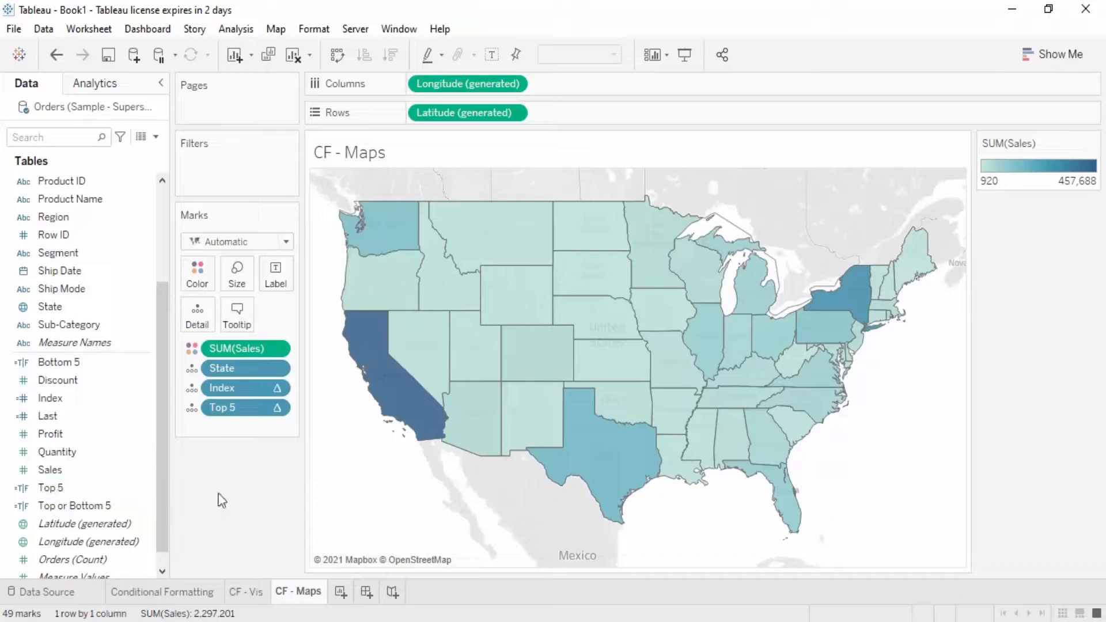
{"action": "left_click", "coordinate": [231, 410]}
{"action": "left_click_drag", "start_coordinate": [233, 415], "coordinate": [278, 277]}
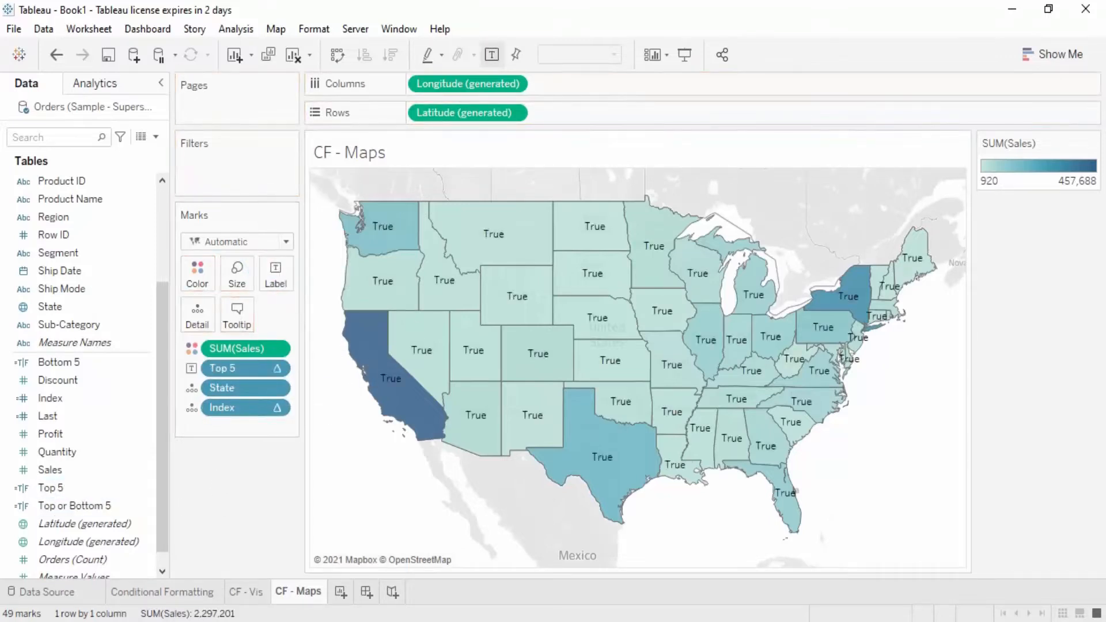
Try moving Index from the map's detail to Rows ahead of Latitude, and remove it from the sheet
{"action": "mouse_move", "coordinate": [573, 332]}
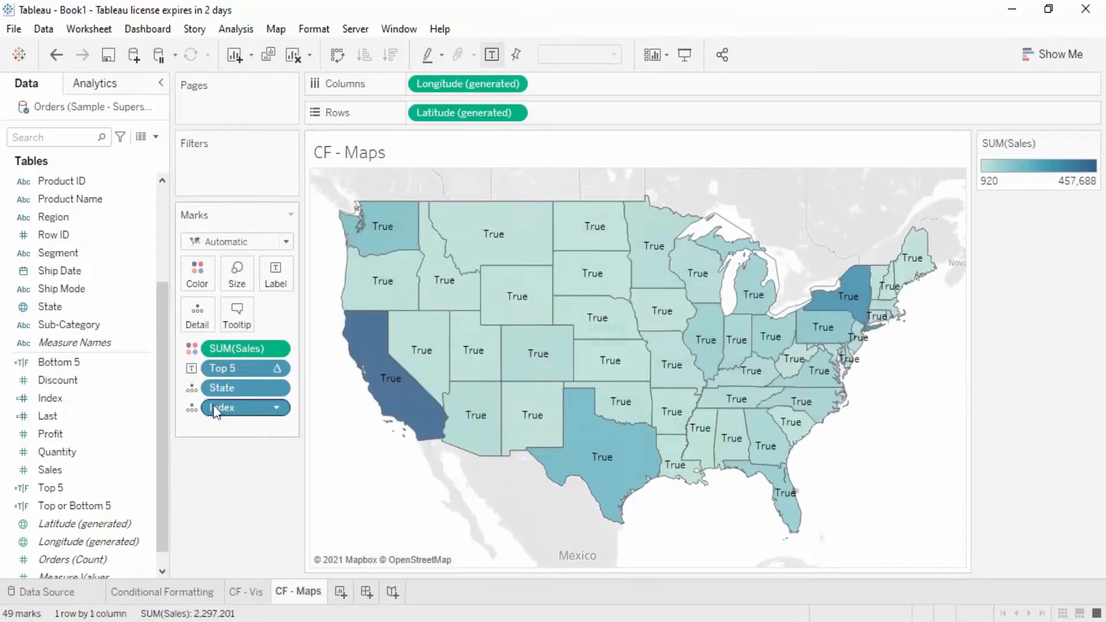
{"action": "left_click_drag", "start_coordinate": [217, 416], "coordinate": [565, 87]}
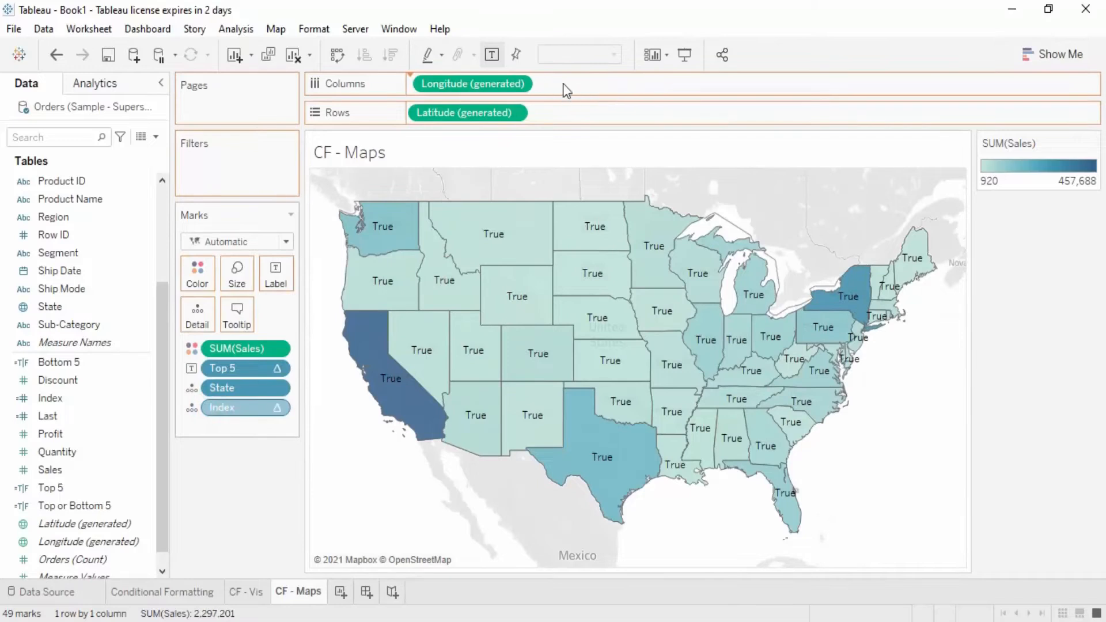
{"action": "left_click_drag", "start_coordinate": [468, 80], "coordinate": [604, 109]}
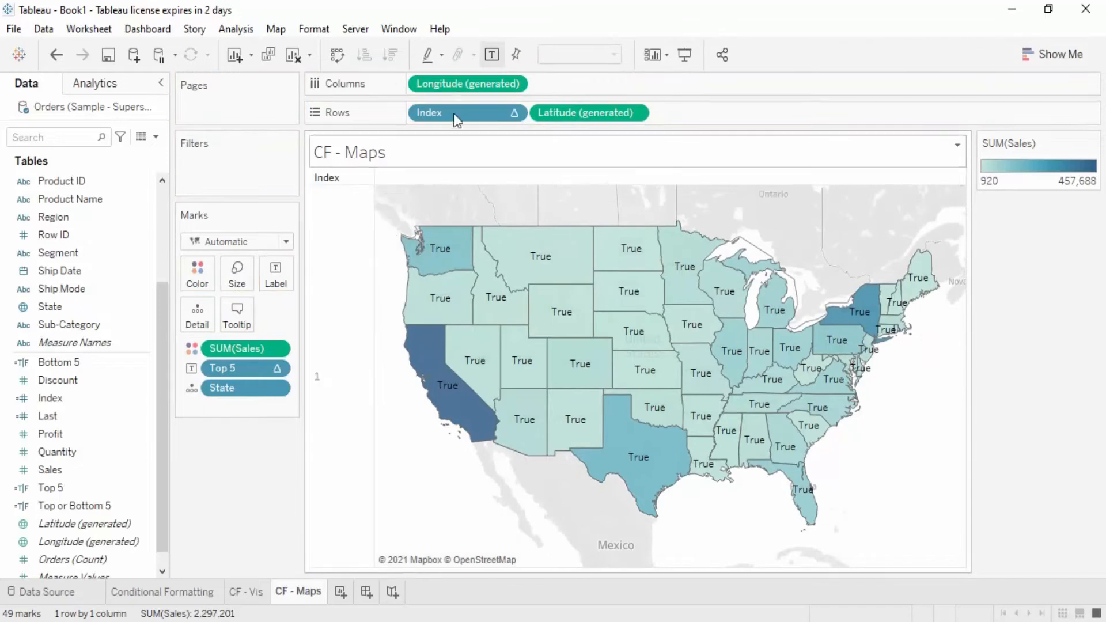
{"action": "left_click_drag", "start_coordinate": [449, 112], "coordinate": [125, 450]}
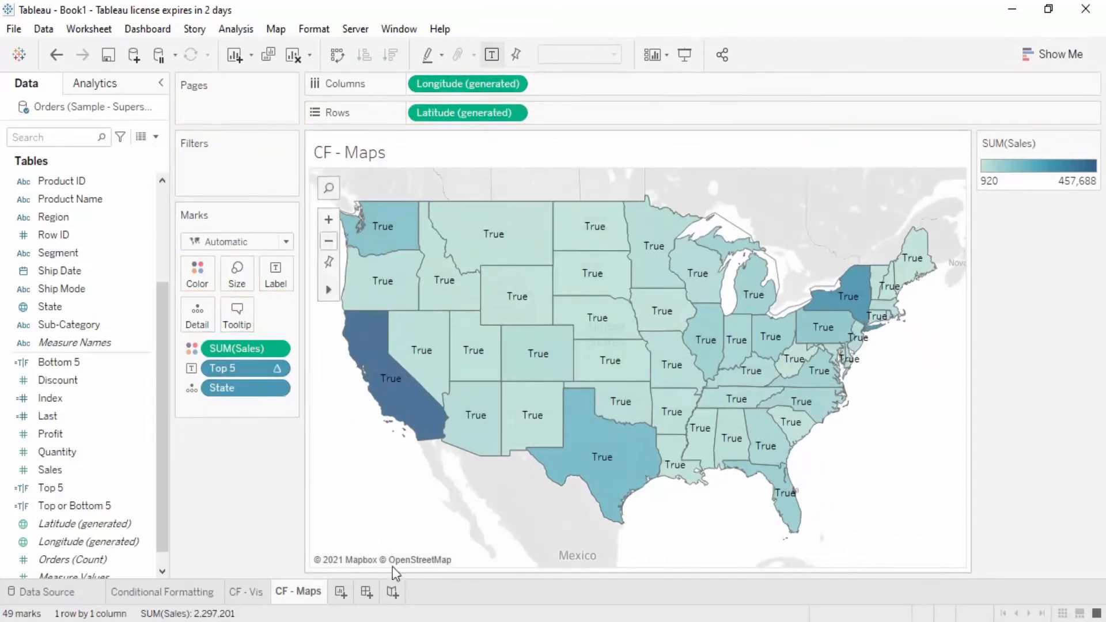
Delete the CF - Maps worksheet
{"action": "right_click", "coordinate": [295, 592]}
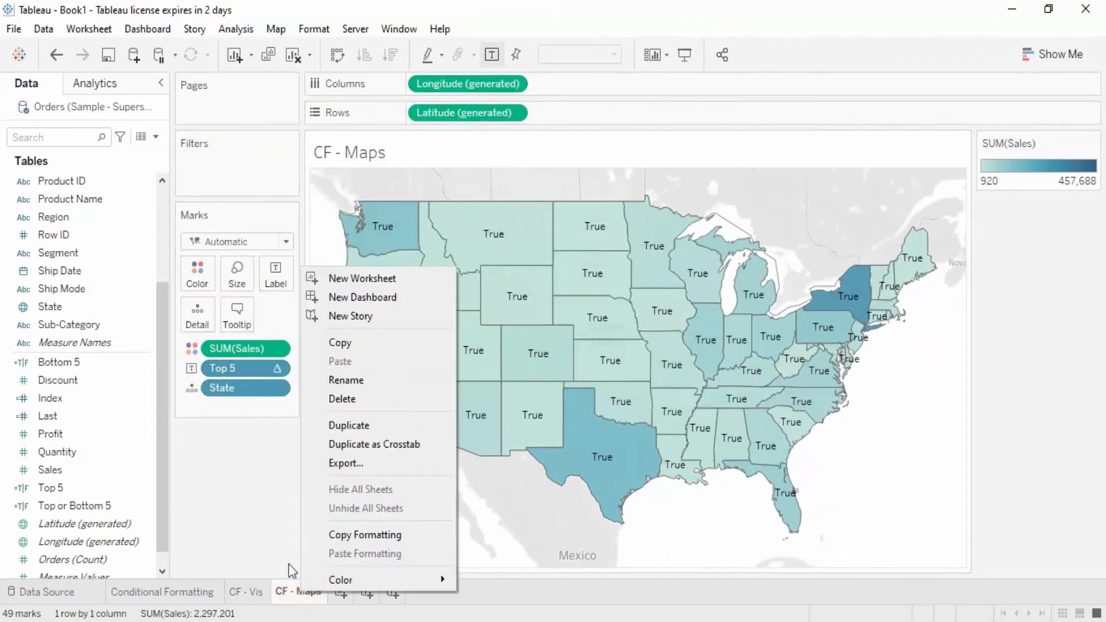
{"action": "left_click", "coordinate": [361, 404]}
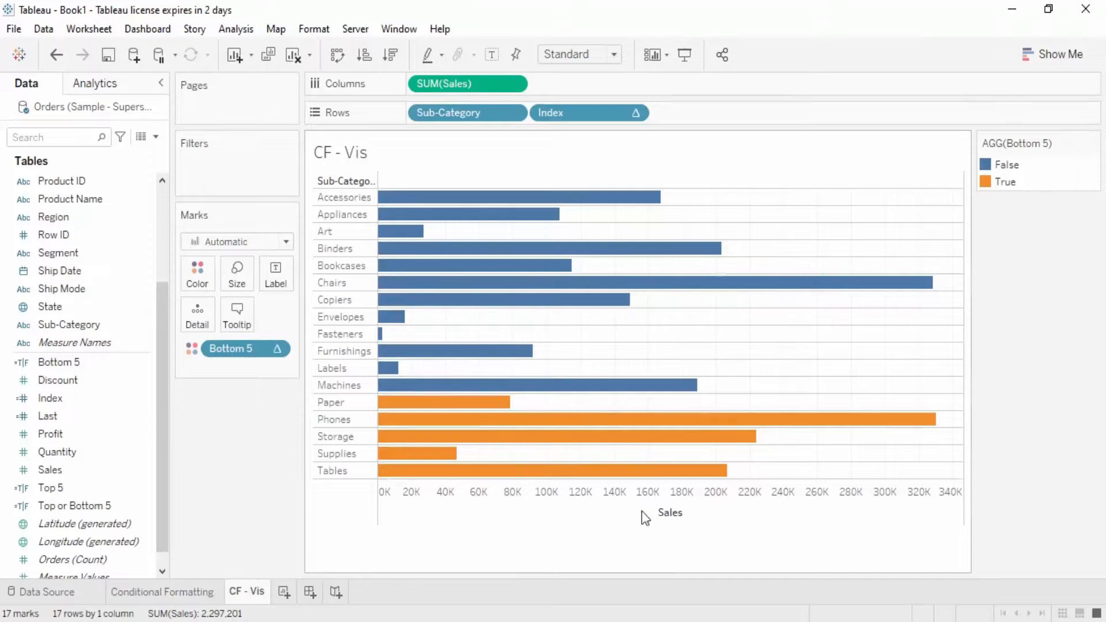
Try showing the CF - Vis sheet as side-by-side bars, and undo the chart change
{"action": "left_click", "coordinate": [1066, 55]}
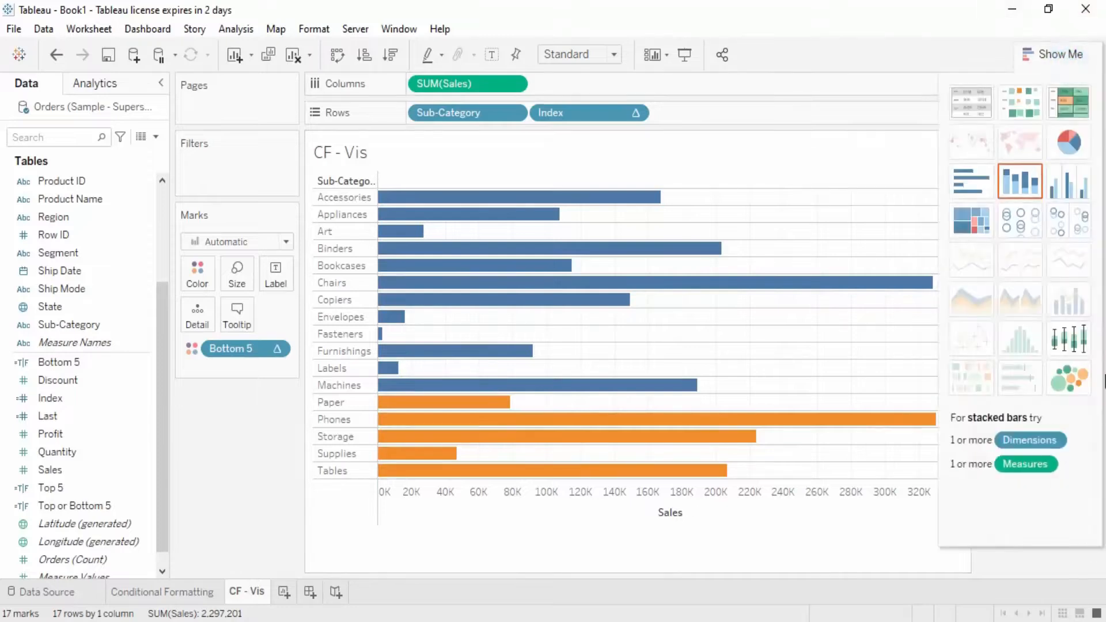
{"action": "left_click", "coordinate": [1084, 183]}
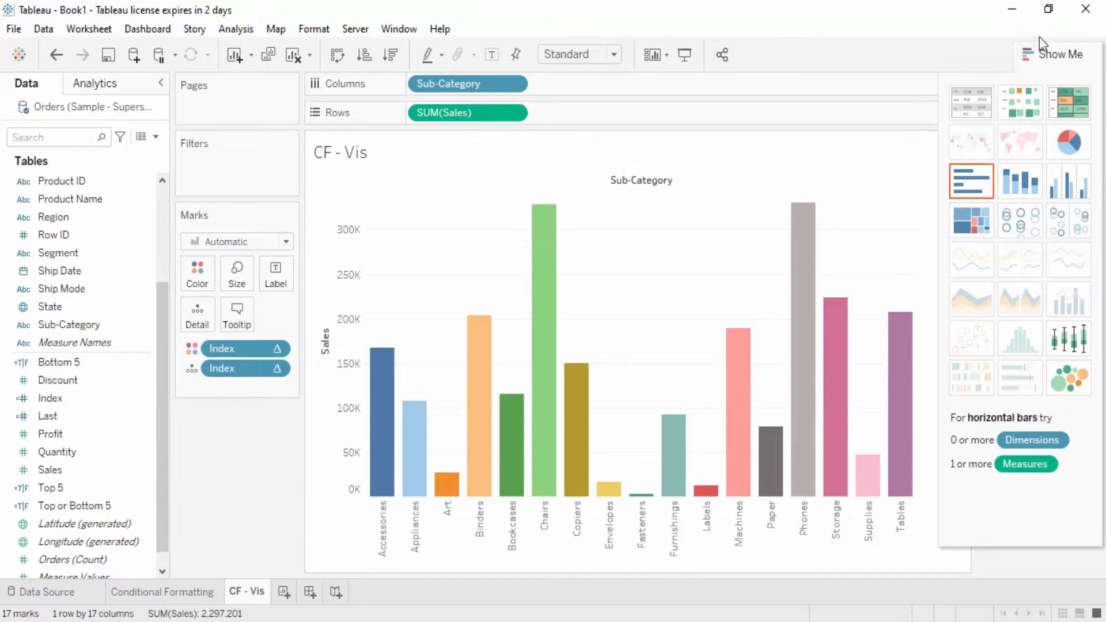
{"action": "left_click", "coordinate": [1049, 56]}
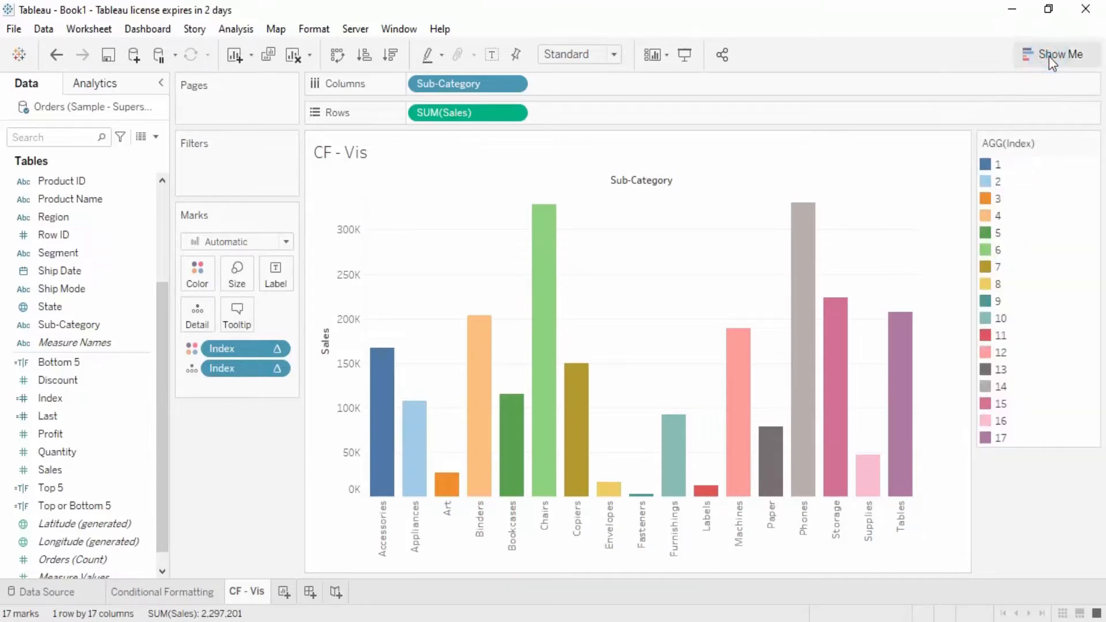
{"action": "key", "text": "ctrl+z"}
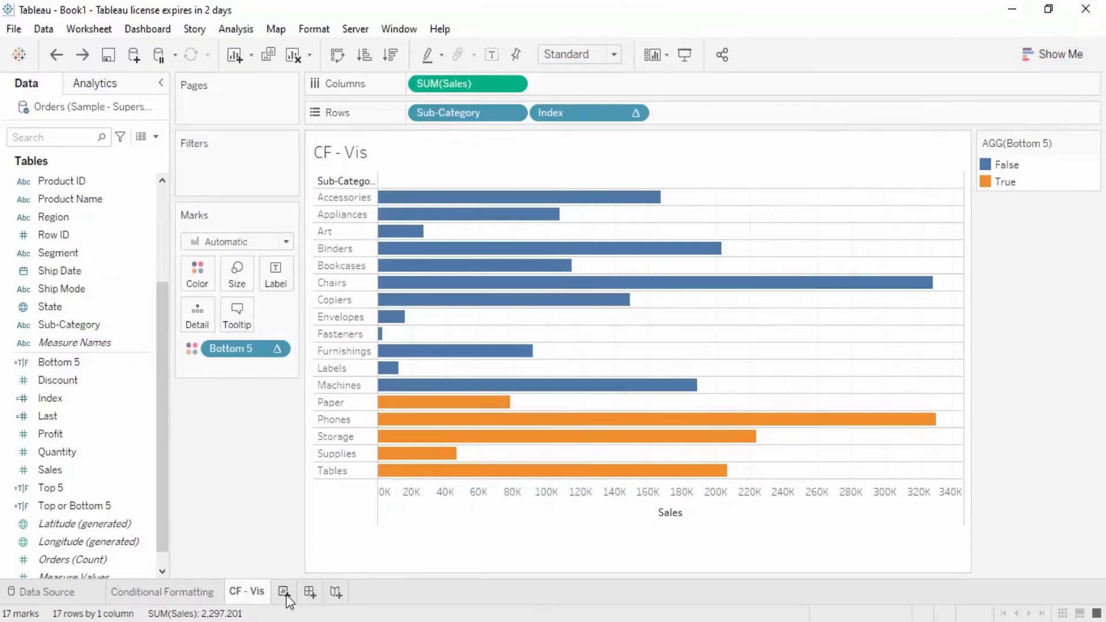
Duplicate the CF - Vis sheet and change the copy to side-by-side bars
{"action": "left_click", "coordinate": [269, 54]}
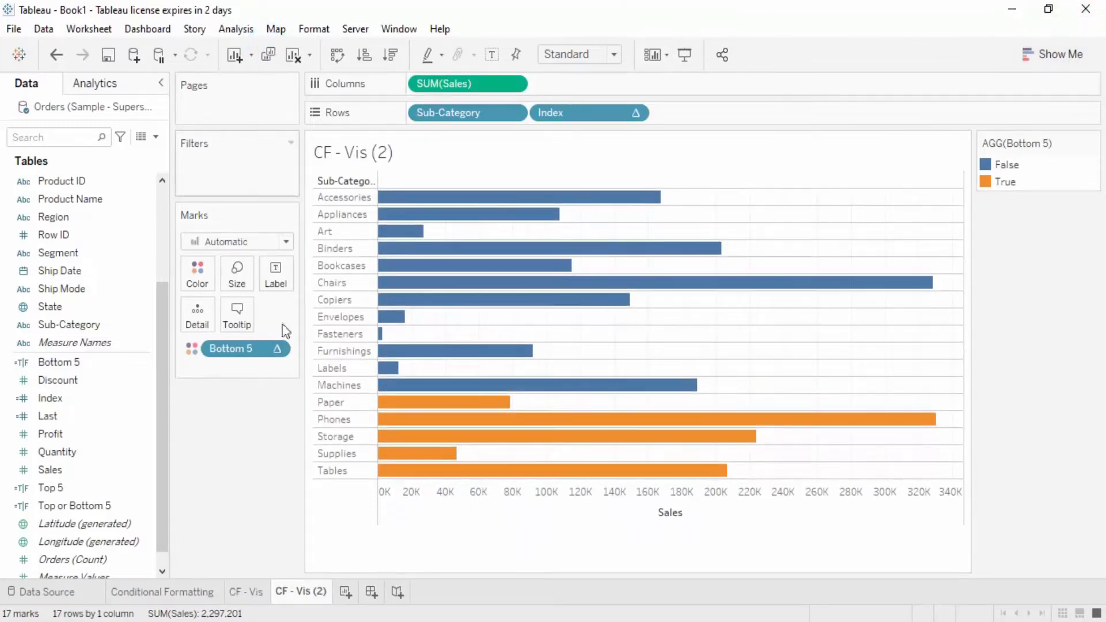
{"action": "left_click", "coordinate": [1056, 61]}
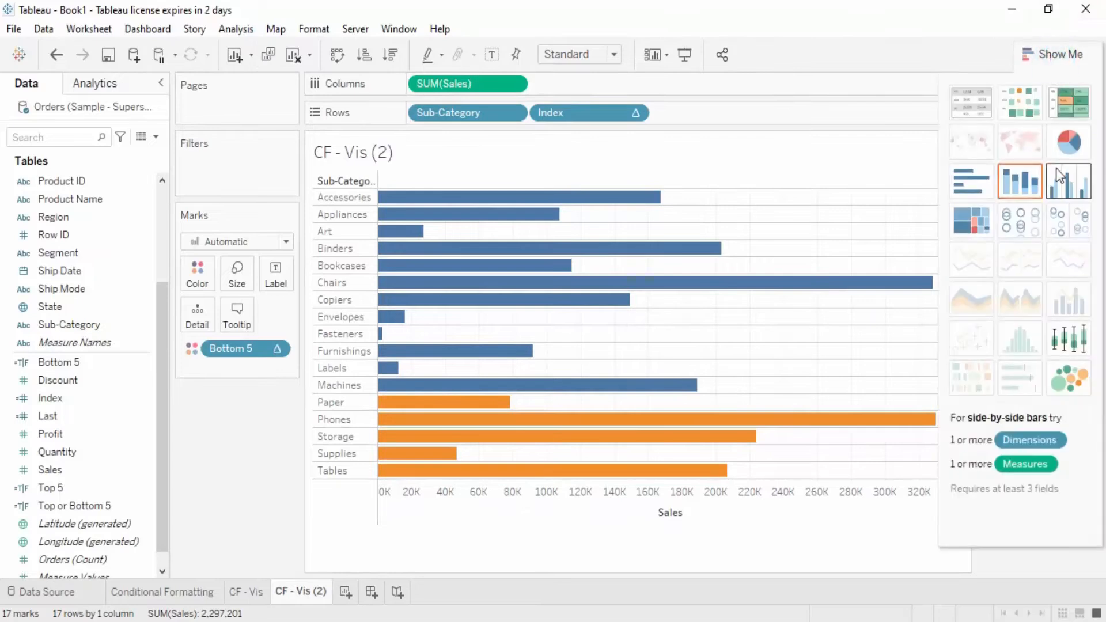
{"action": "left_click", "coordinate": [1062, 189]}
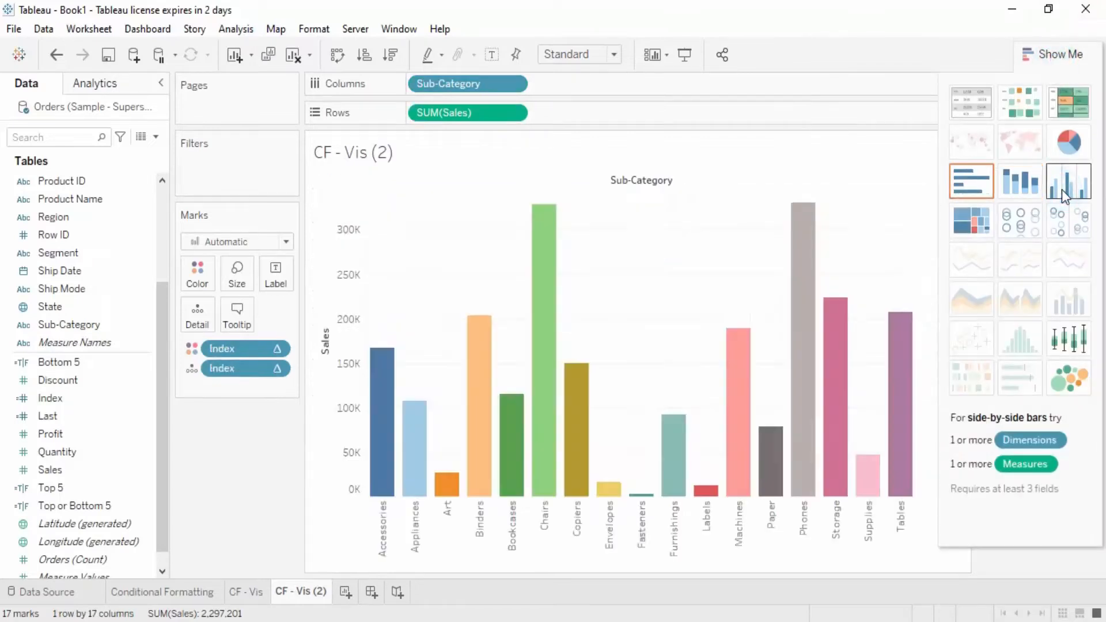
Remove both Index fields from the marks, place Index after Sub-Category on Columns, and color the bars by Top 5
{"action": "left_click_drag", "start_coordinate": [210, 346], "coordinate": [226, 426]}
{"action": "left_click_drag", "start_coordinate": [239, 356], "coordinate": [242, 443]}
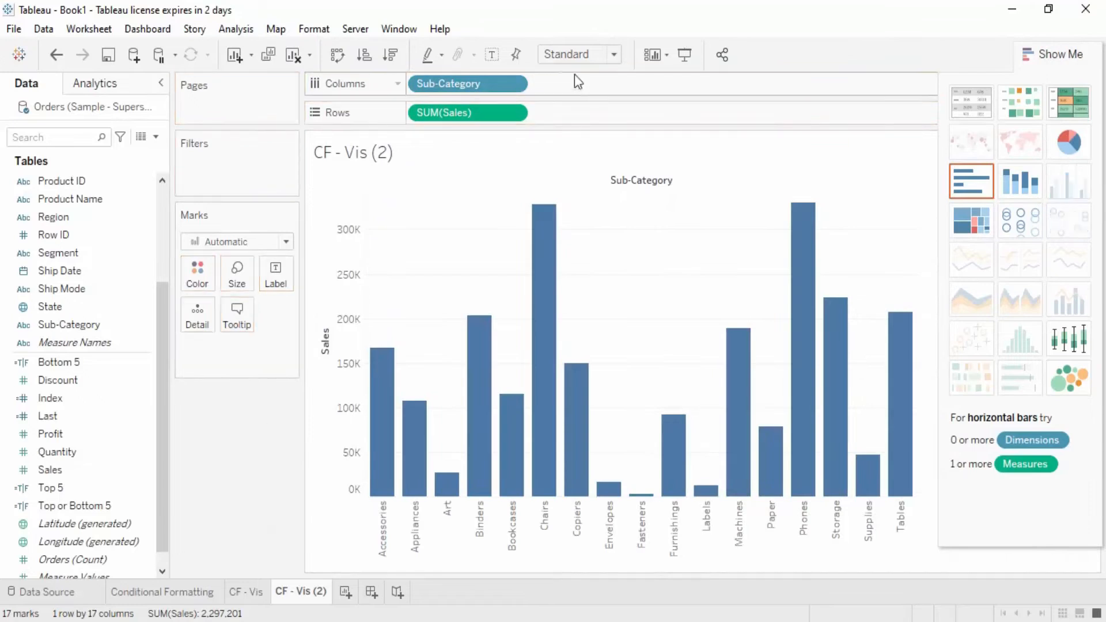
{"action": "left_click", "coordinate": [1066, 56]}
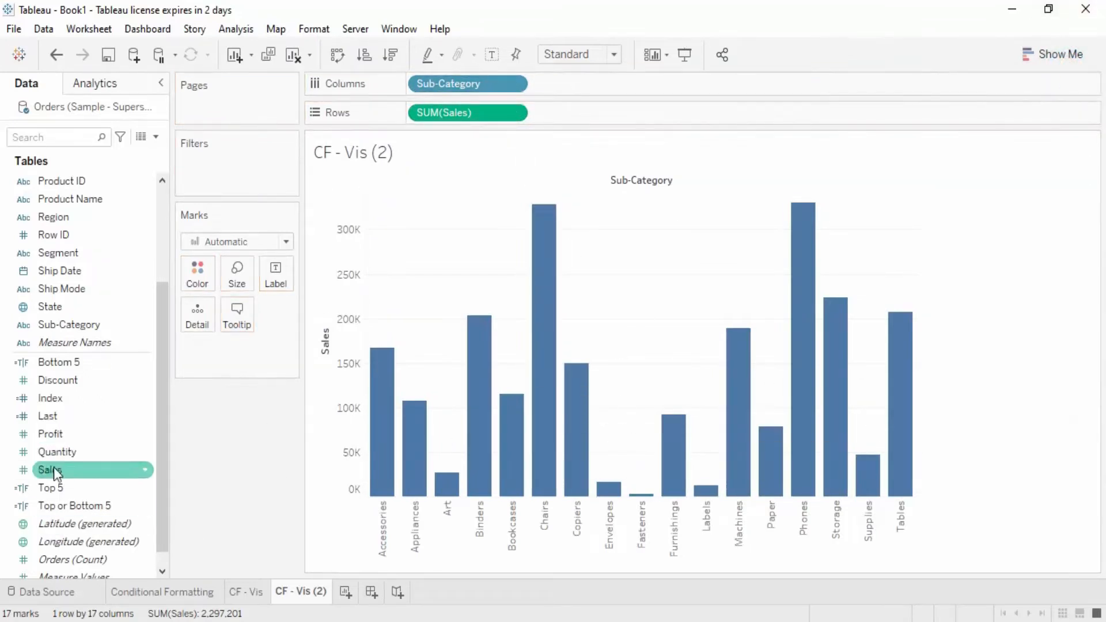
{"action": "mouse_move", "coordinate": [62, 400]}
{"action": "left_mouse_down"}
{"action": "mouse_move", "coordinate": [647, 190]}
{"action": "mouse_move", "coordinate": [560, 93]}
{"action": "left_mouse_up"}
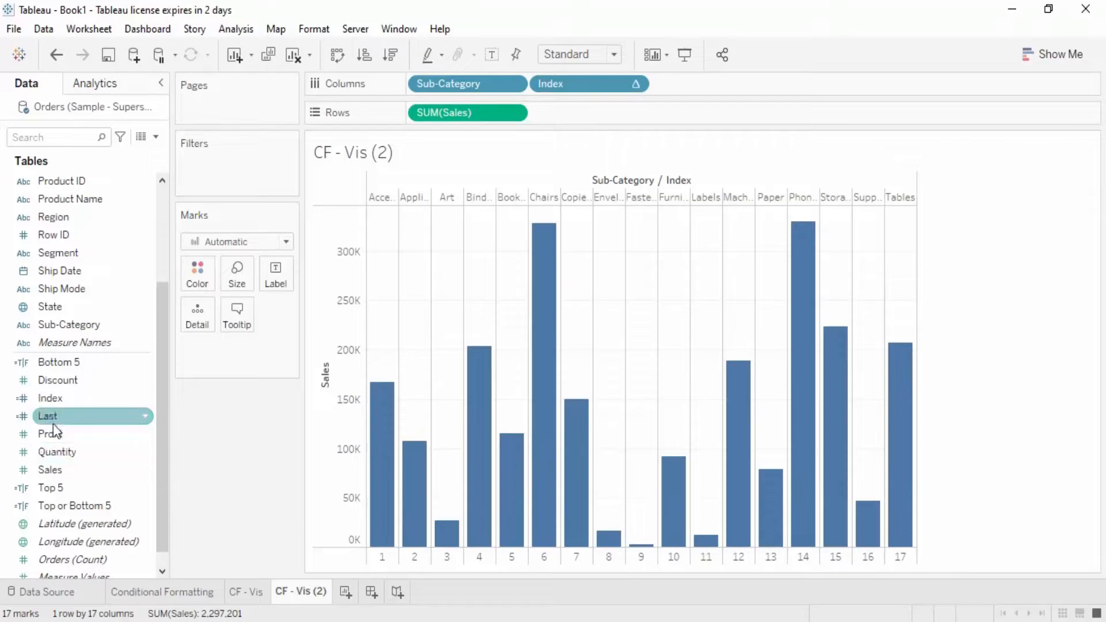
{"action": "left_click_drag", "start_coordinate": [64, 490], "coordinate": [199, 269]}
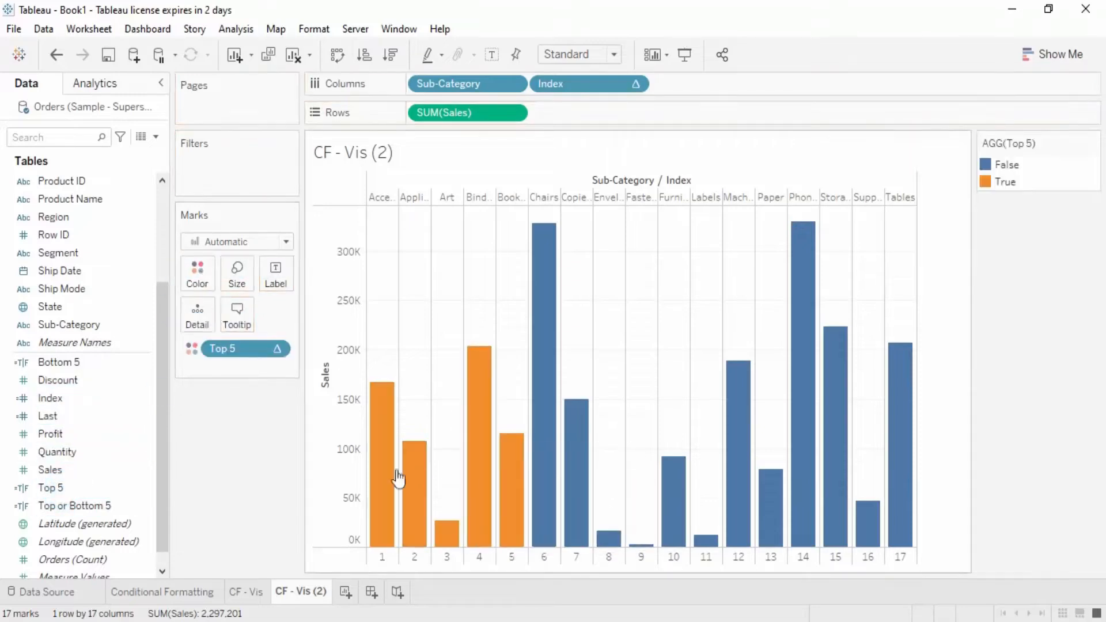
Hide the Index header and widen the columns so the sub-category names fit
{"action": "left_click", "coordinate": [636, 84]}
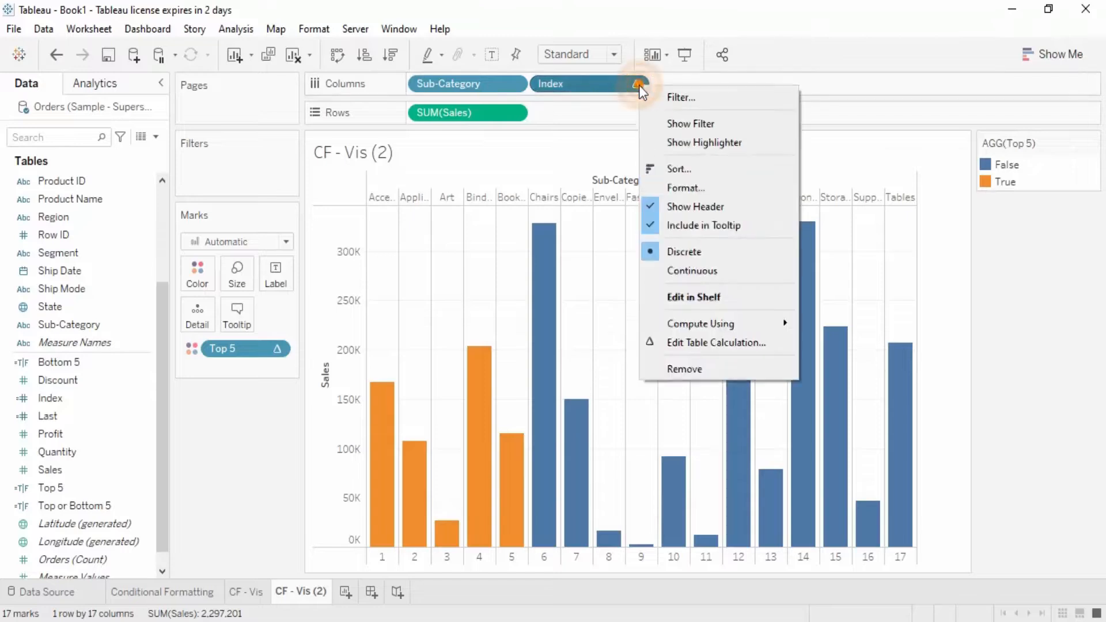
{"action": "left_click", "coordinate": [672, 209]}
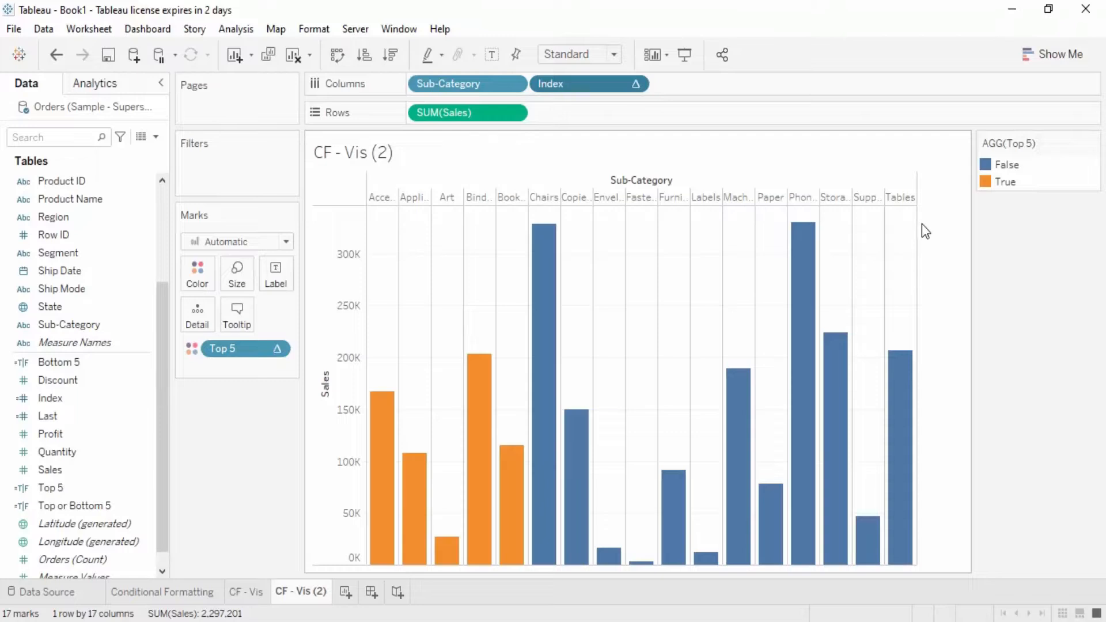
{"action": "key", "text": "ctrl+Right"}
{"action": "key", "text": "ctrl+Right"}
{"action": "mouse_move", "coordinate": [663, 562]}
{"action": "left_mouse_down"}
{"action": "mouse_move", "coordinate": [983, 568]}
{"action": "mouse_move", "coordinate": [605, 568]}
{"action": "mouse_move", "coordinate": [663, 565]}
{"action": "left_mouse_up"}
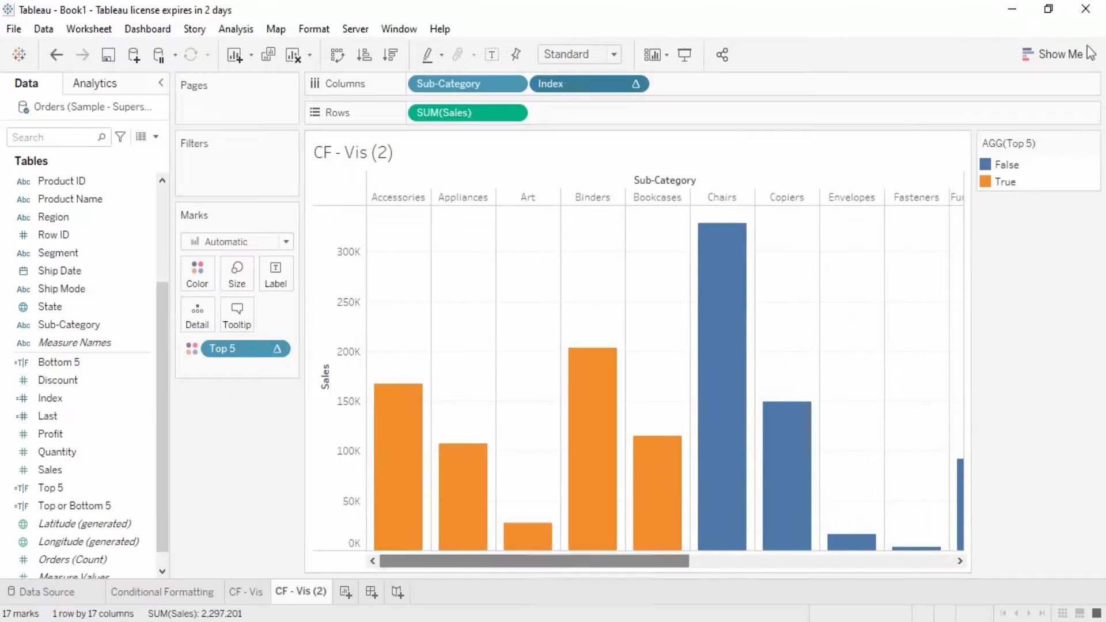
Try showing the data as a treemap, packed bubbles, box-and-whisker plot, text table, heat map and highlight table
{"action": "left_click", "coordinate": [1063, 54]}
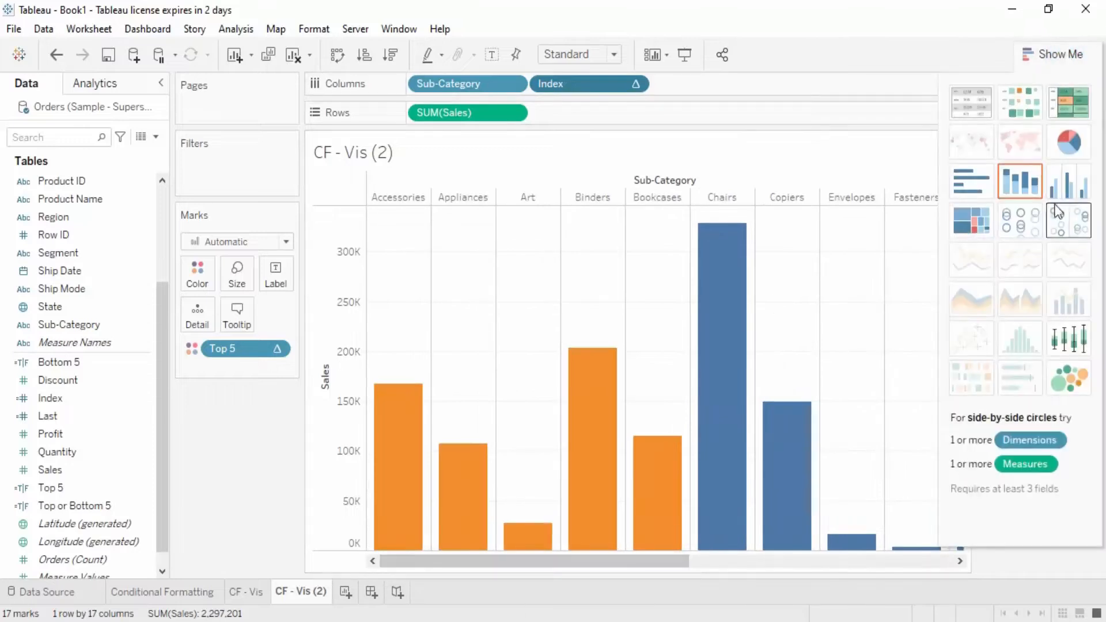
{"action": "left_click", "coordinate": [988, 232]}
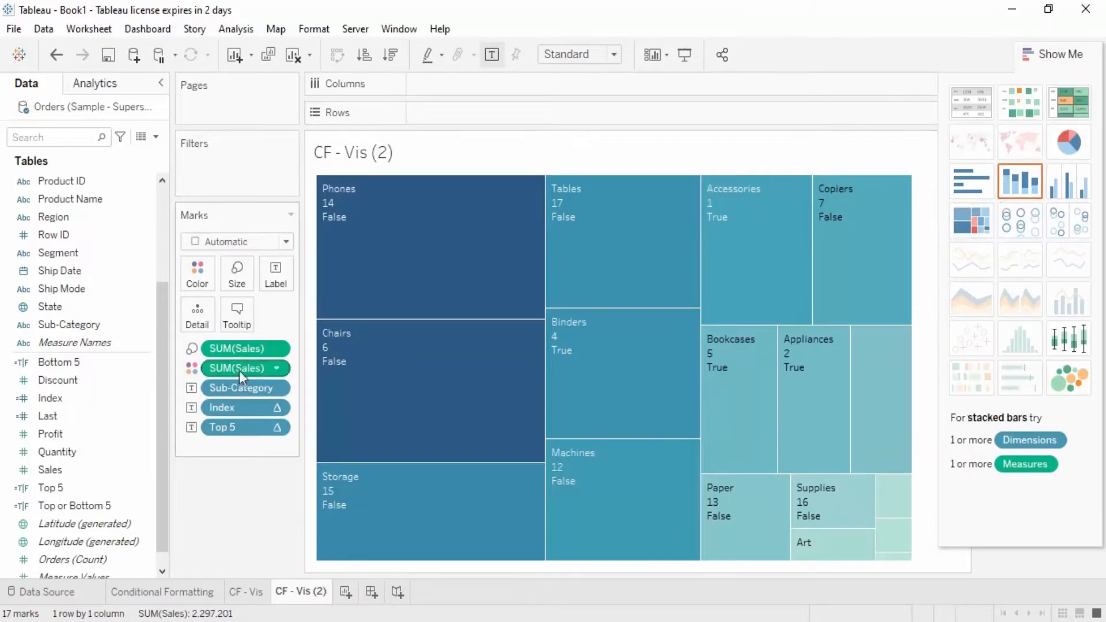
{"action": "left_click", "coordinate": [1082, 378]}
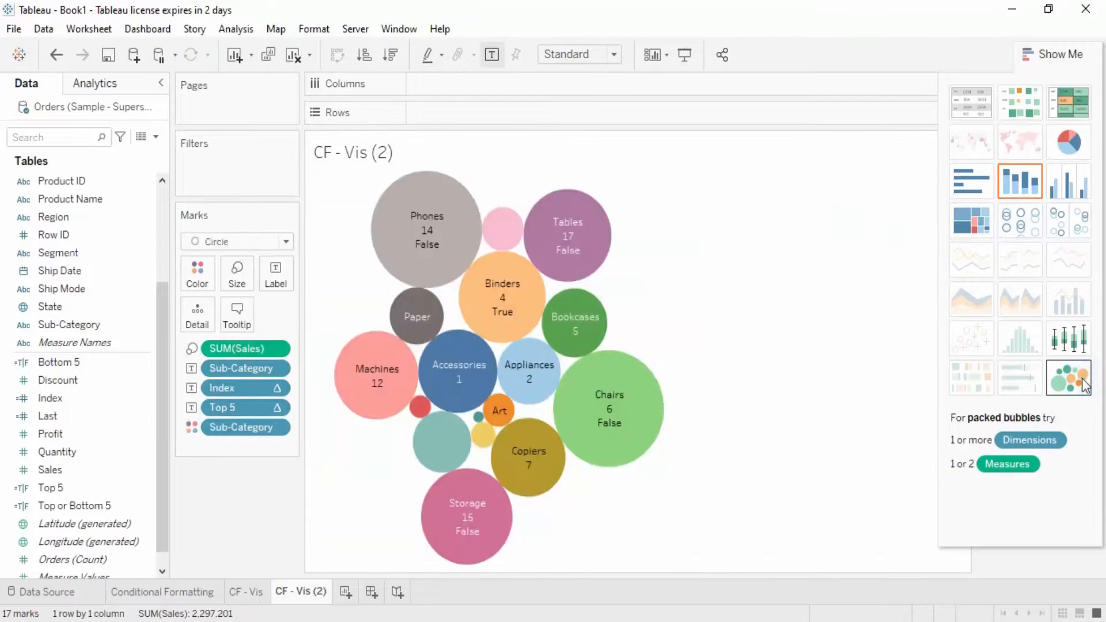
{"action": "left_click", "coordinate": [1087, 347]}
{"action": "left_click", "coordinate": [1077, 119]}
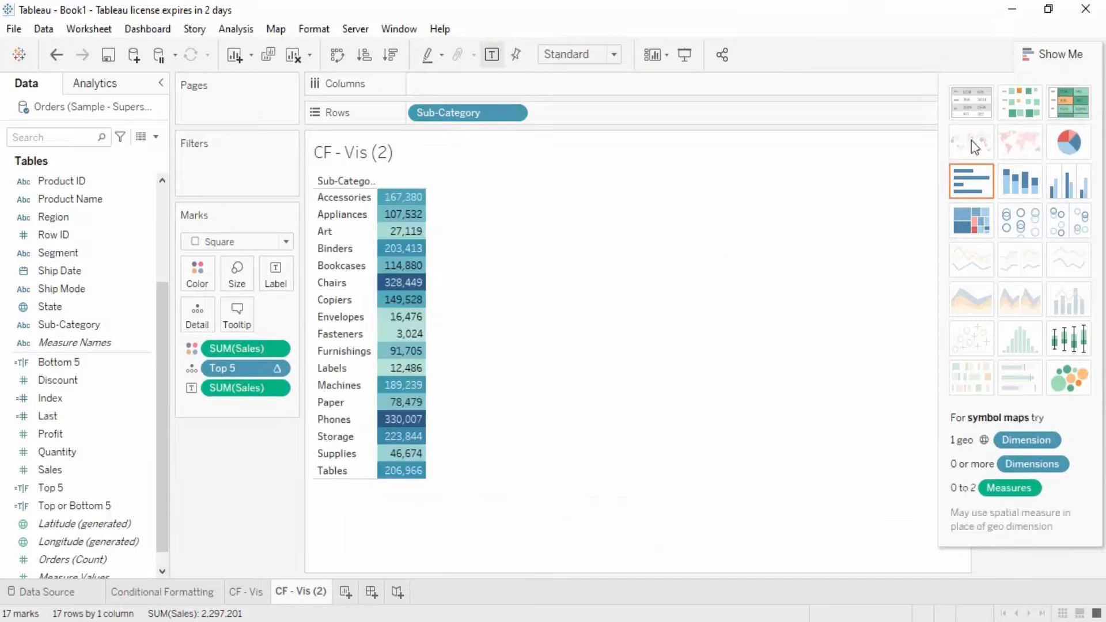
{"action": "left_click", "coordinate": [973, 111]}
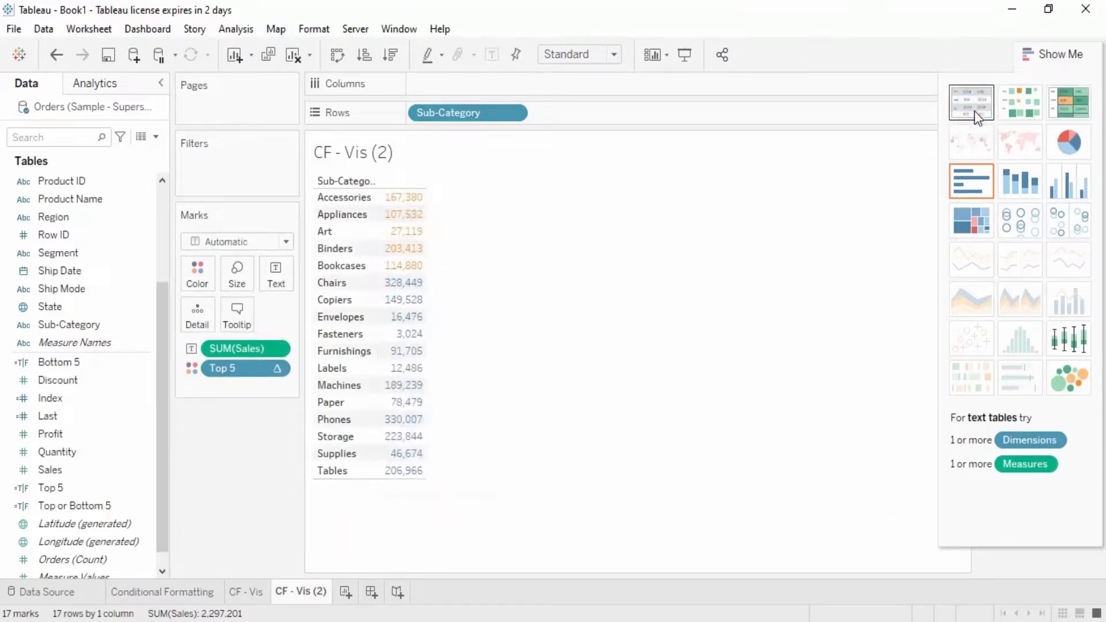
{"action": "left_click", "coordinate": [1014, 115]}
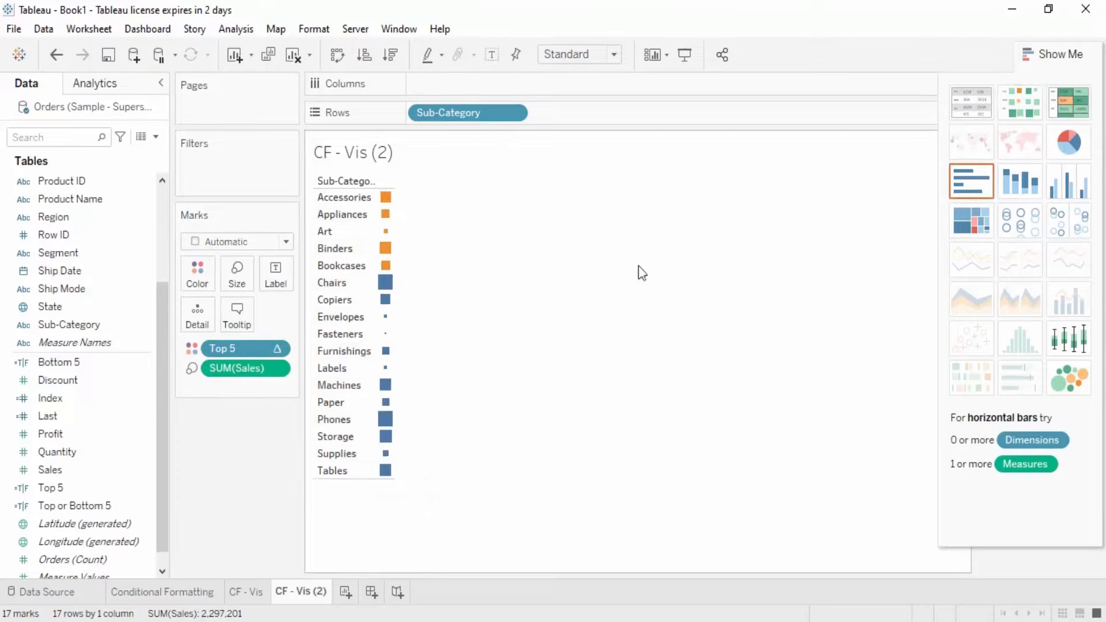
{"action": "left_click", "coordinate": [1070, 101]}
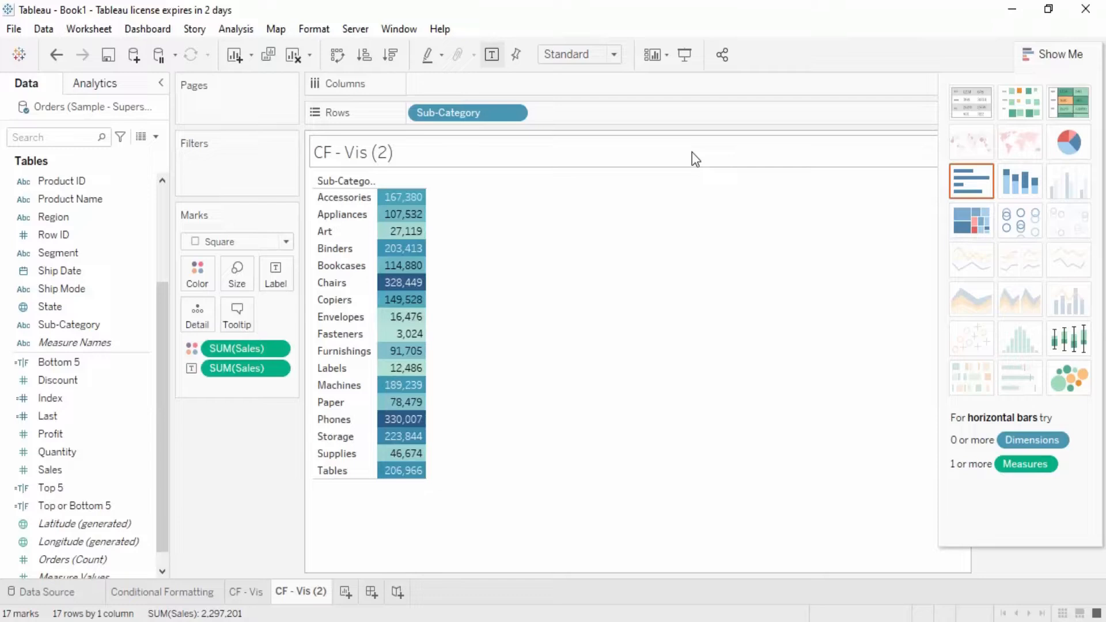
Undo the chart type changes back to the vertical bars colored by Top 5
{"action": "key", "text": "ctrl+z"}
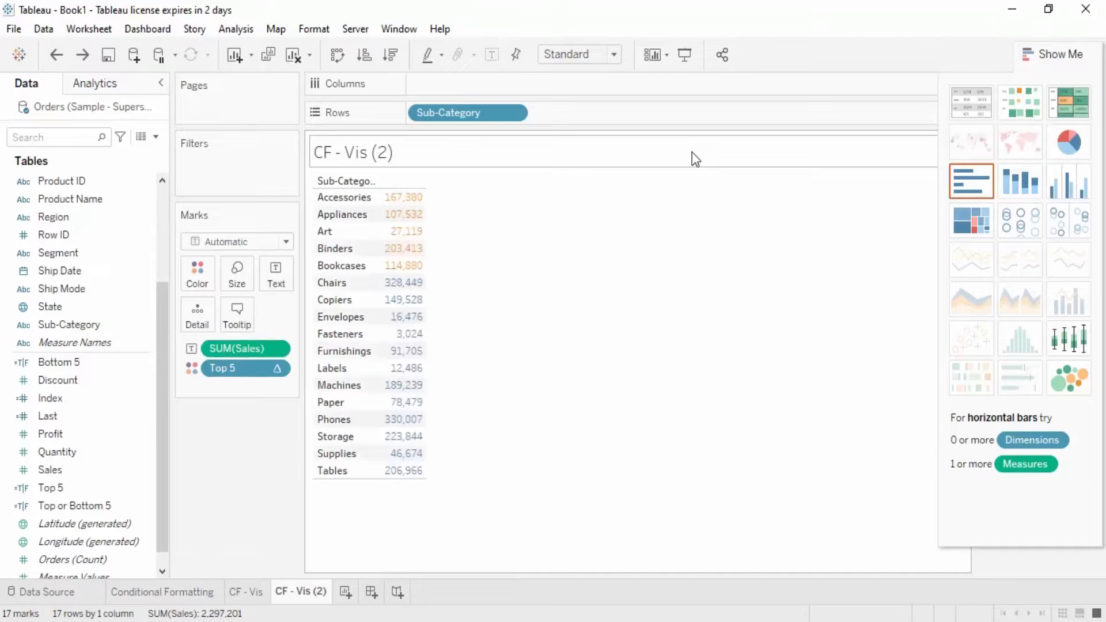
{"action": "key", "text": "ctrl+y"}
{"action": "key", "text": "ctrl+y"}
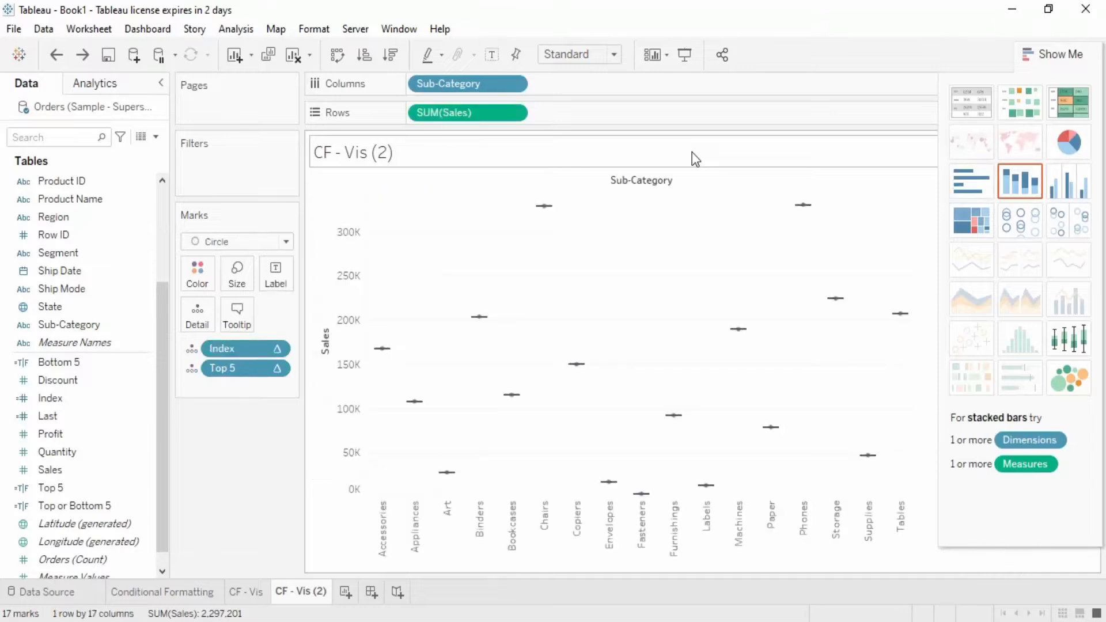
{"action": "key", "text": "ctrl+y"}
{"action": "key", "text": "ctrl+y"}
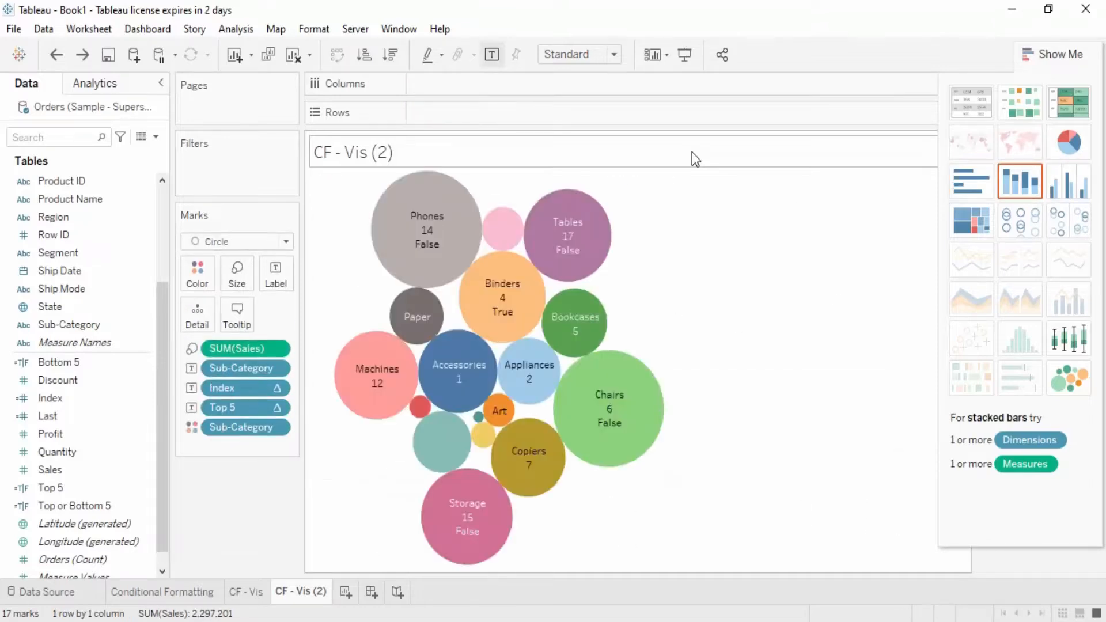
{"action": "key", "text": "ctrl+y"}
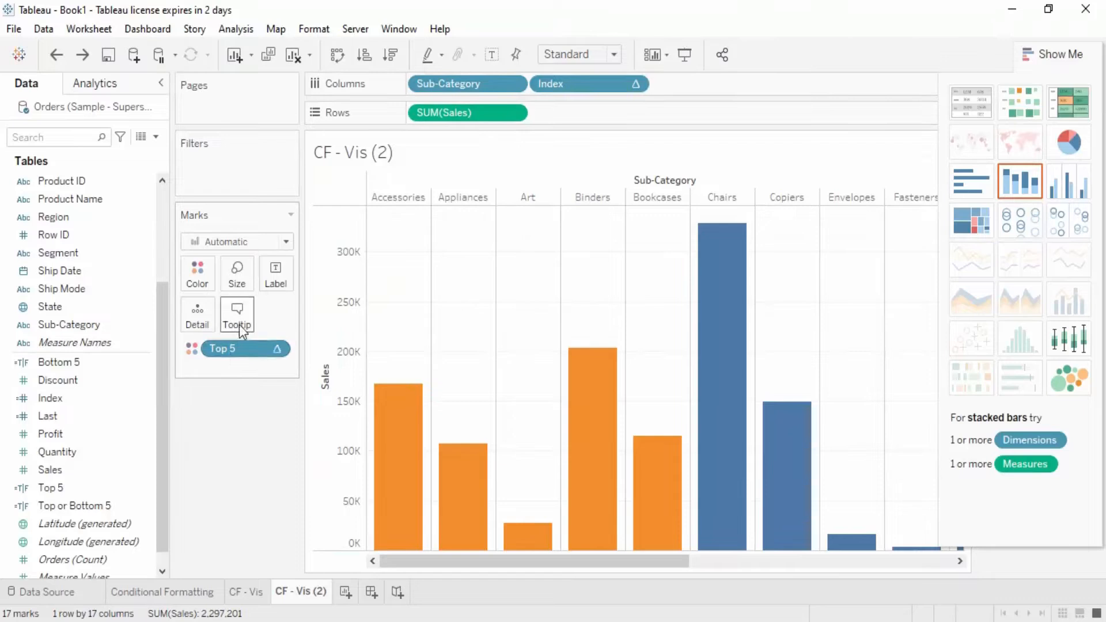
Replace Top 5 with Bottom 5 as the bars' color field and check the last sub-categories
{"action": "left_click_drag", "start_coordinate": [222, 349], "coordinate": [234, 455]}
{"action": "left_click_drag", "start_coordinate": [57, 362], "coordinate": [197, 276]}
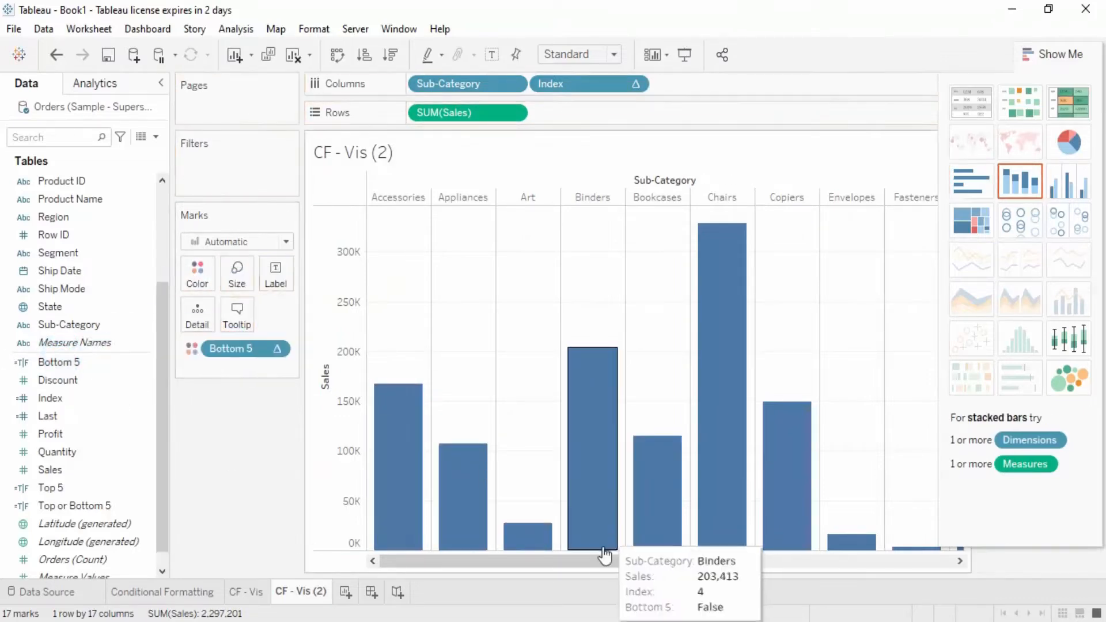
{"action": "left_click_drag", "start_coordinate": [600, 563], "coordinate": [1042, 574]}
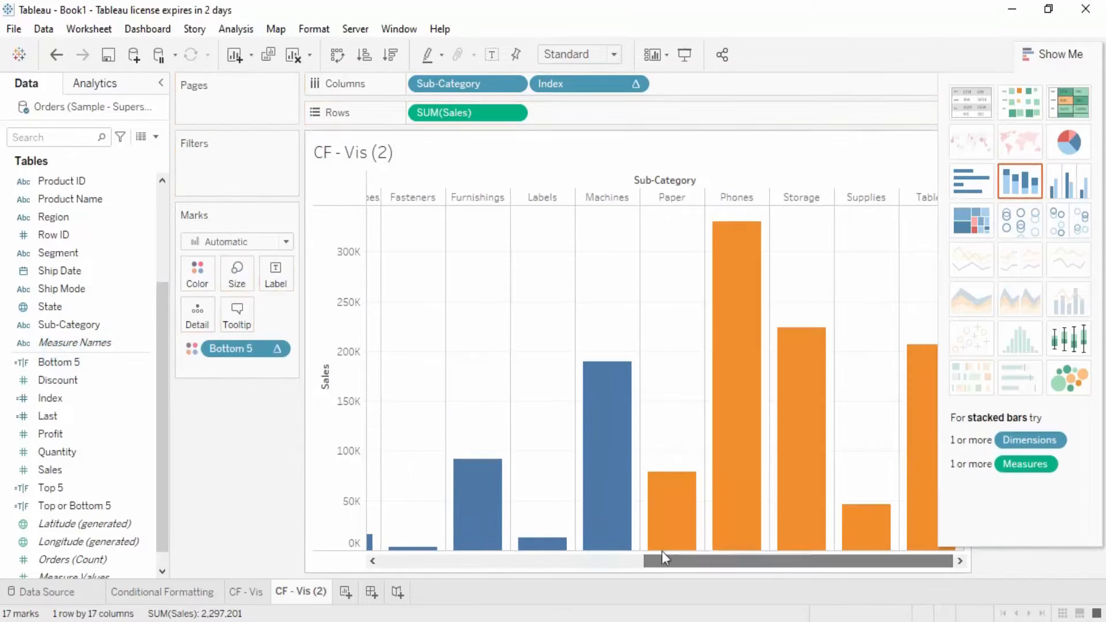
Try coloring the bars by Top or Bottom 5 in place of Bottom 5, and remove the color field
{"action": "left_click_drag", "start_coordinate": [241, 353], "coordinate": [104, 509]}
{"action": "left_click_drag", "start_coordinate": [74, 506], "coordinate": [197, 275]}
{"action": "mouse_move", "coordinate": [827, 301]}
{"action": "left_click_drag", "start_coordinate": [779, 563], "coordinate": [668, 563]}
{"action": "left_click_drag", "start_coordinate": [246, 358], "coordinate": [60, 360]}
Rename the Bottom 5 calculated field as Bottom 10 and change its formula to [Last] <= 9
{"action": "right_click", "coordinate": [60, 359]}
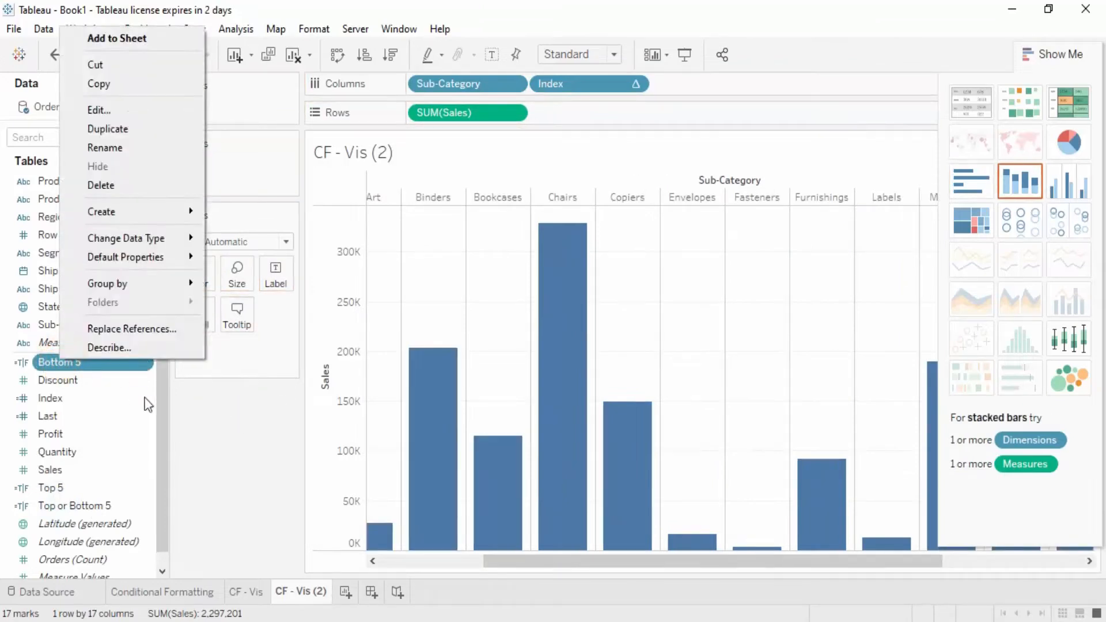
{"action": "left_click", "coordinate": [127, 108]}
{"action": "left_click", "coordinate": [675, 208]}
{"action": "key", "text": "BackSpace"}
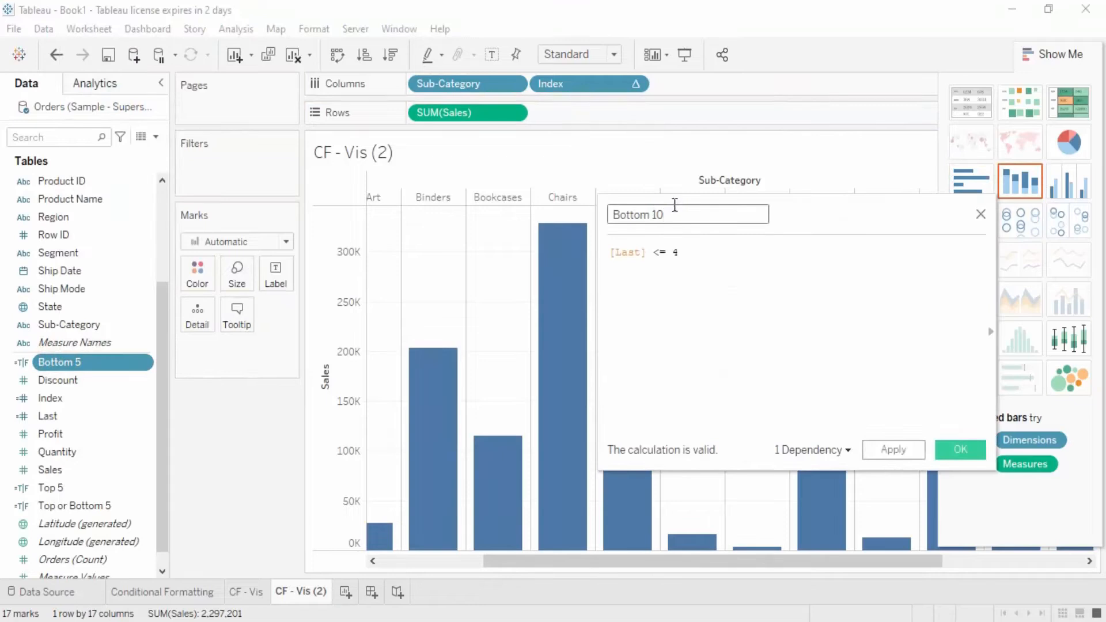
{"action": "left_click", "coordinate": [704, 249]}
{"action": "key", "text": "BackSpace"}
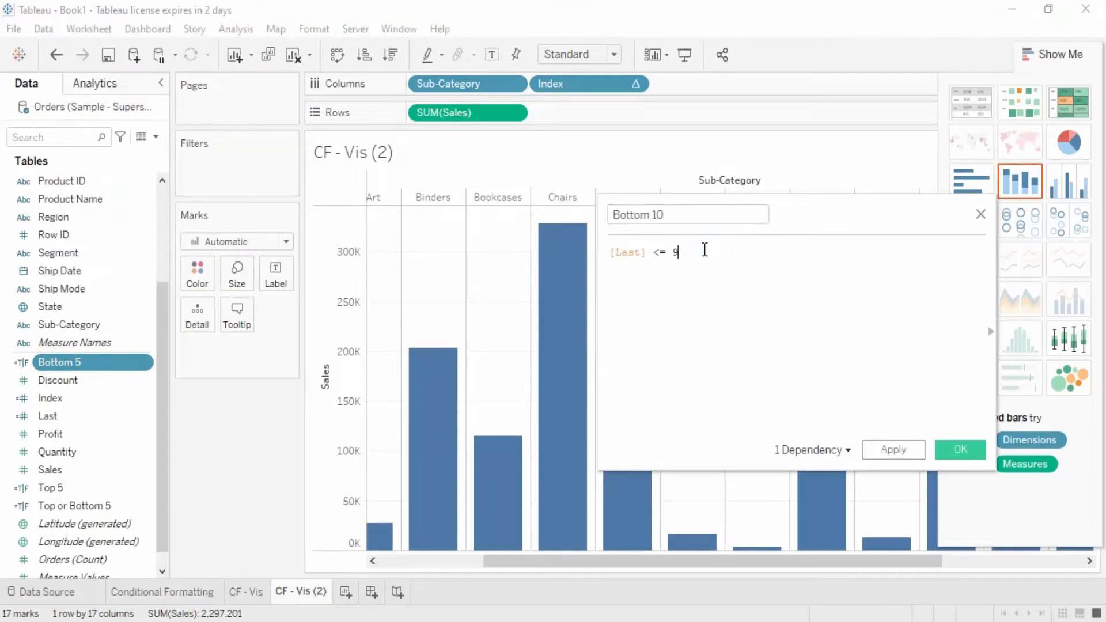
{"action": "left_click", "coordinate": [952, 450]}
Color the bars by Bottom 10 and review the coloring across all sub-categories
{"action": "left_click_drag", "start_coordinate": [58, 363], "coordinate": [204, 276]}
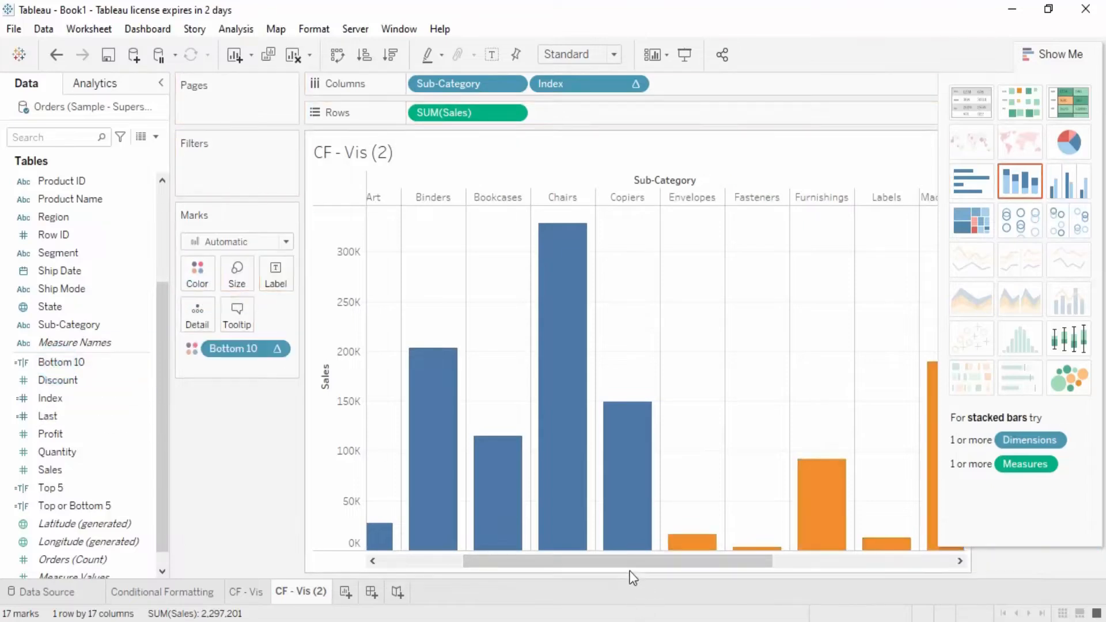
{"action": "left_click_drag", "start_coordinate": [624, 563], "coordinate": [926, 565]}
{"action": "left_click_drag", "start_coordinate": [727, 584], "coordinate": [822, 568]}
{"action": "left_click", "coordinate": [1053, 55]}
{"action": "left_click_drag", "start_coordinate": [892, 569], "coordinate": [548, 552]}
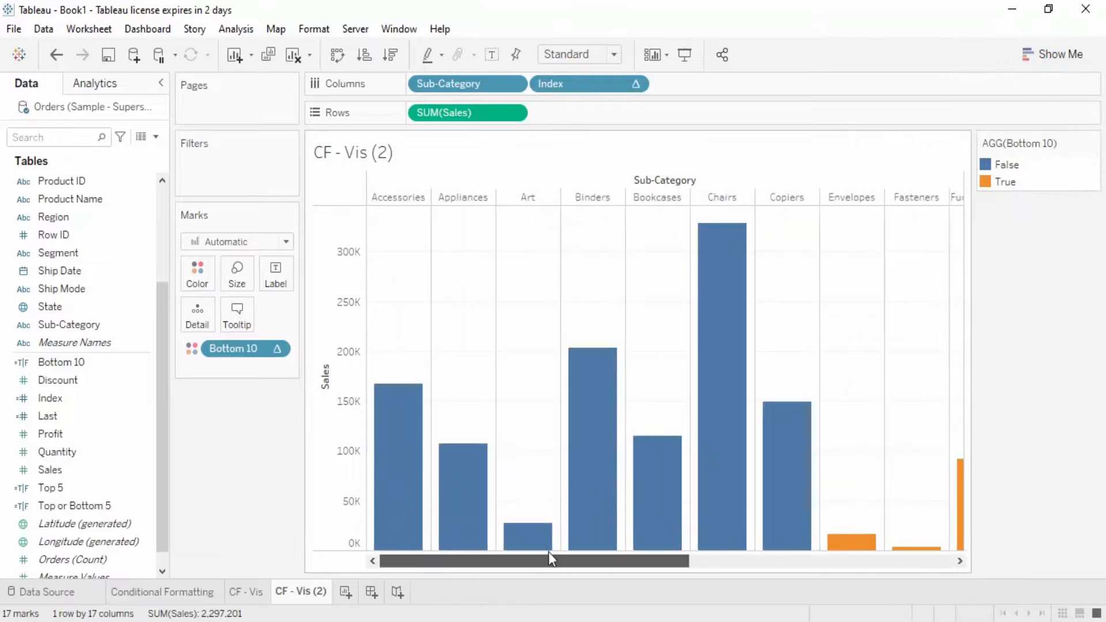